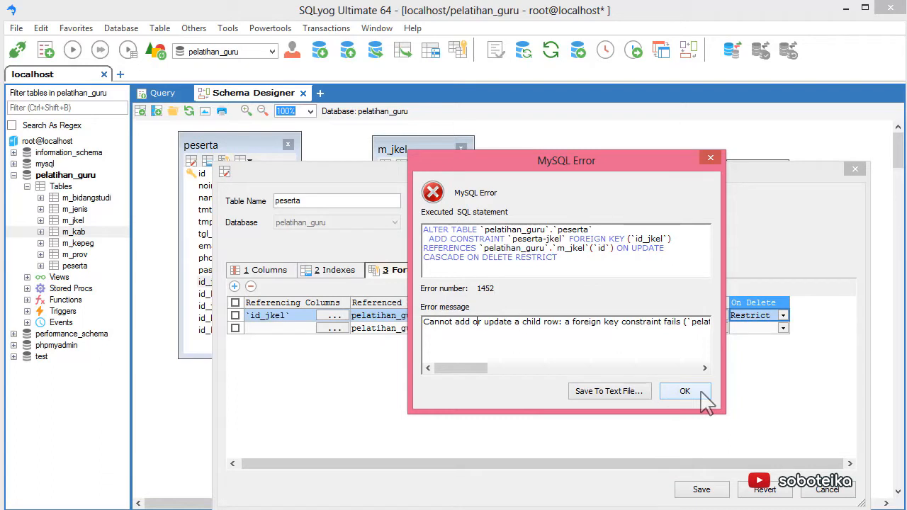
# Step: Dismiss the MySQL error and close the peserta table alteration without saving its foreign key changes
pyautogui.click(700, 391)
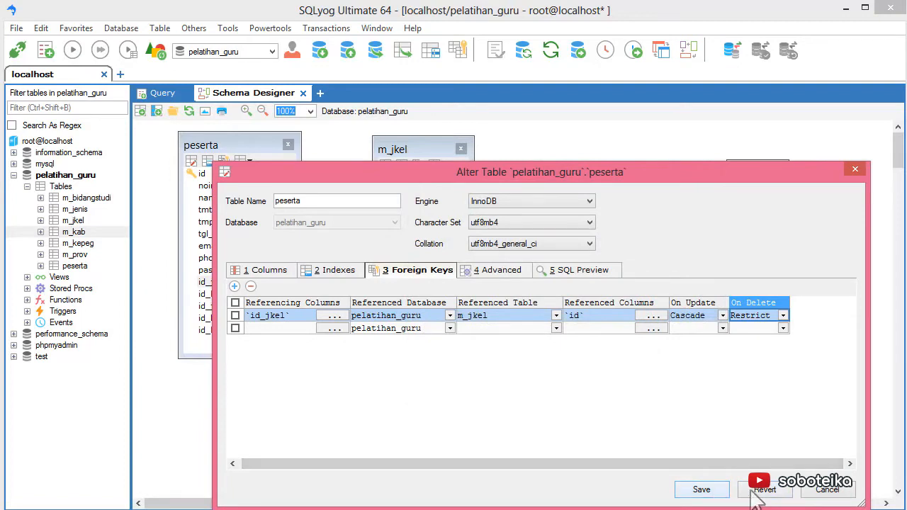
pyautogui.click(826, 490)
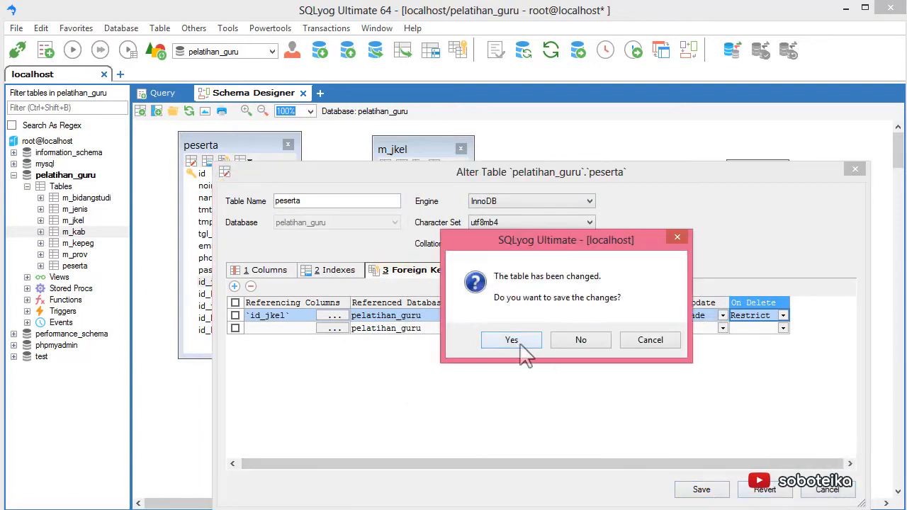
pyautogui.click(581, 341)
# Step: Run only the query SELECT * FROM m_jkel and check the id of the Laki-laki row
pyautogui.hotkey('ctrl', 'Tab')
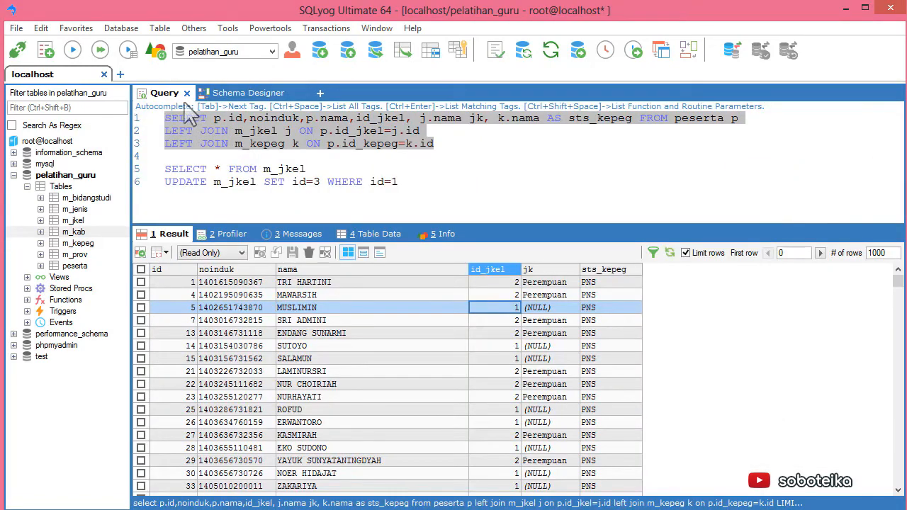
pyautogui.click(266, 196)
pyautogui.moveTo(314, 168); pyautogui.dragTo(163, 166)
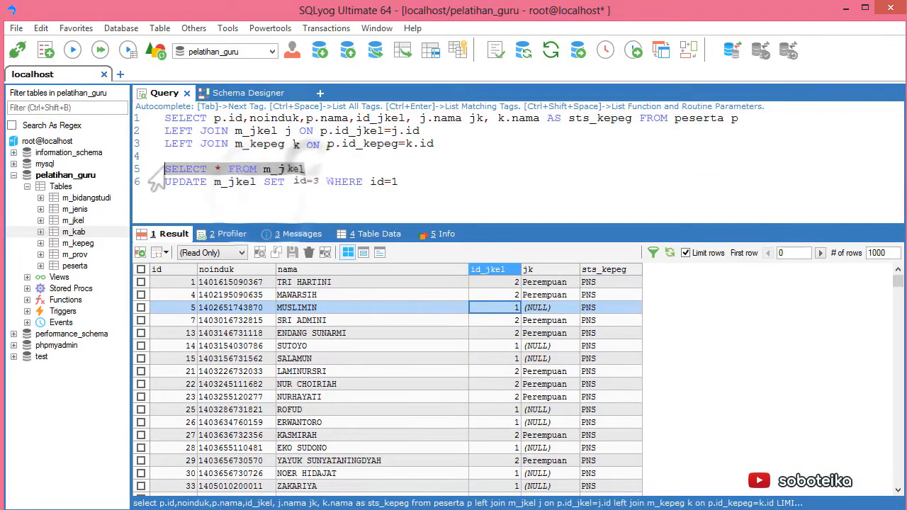
pyautogui.click(73, 50)
pyautogui.click(190, 296)
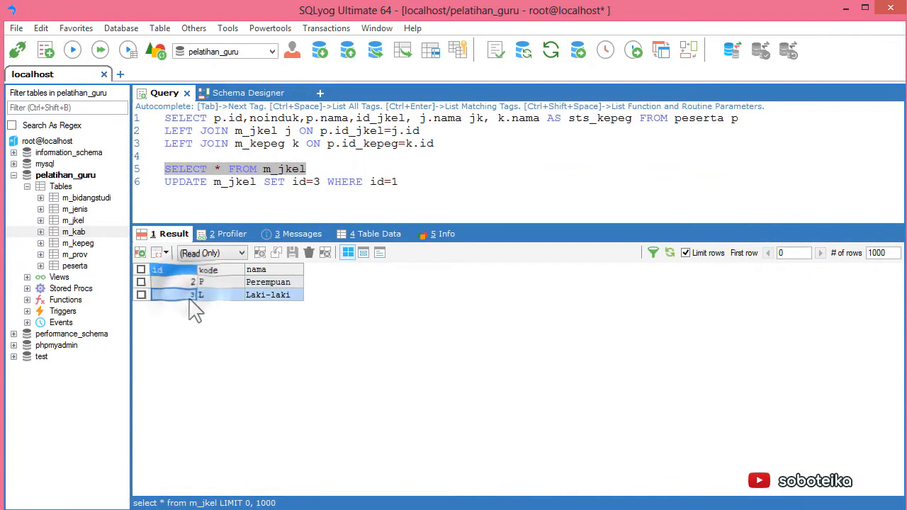
# Step: Make the m_jkel result editable, set the Laki-laki row's id to 1, and rerun SELECT * FROM m_jkel
pyautogui.click(209, 253)
pyautogui.click(357, 210)
pyautogui.click(226, 253)
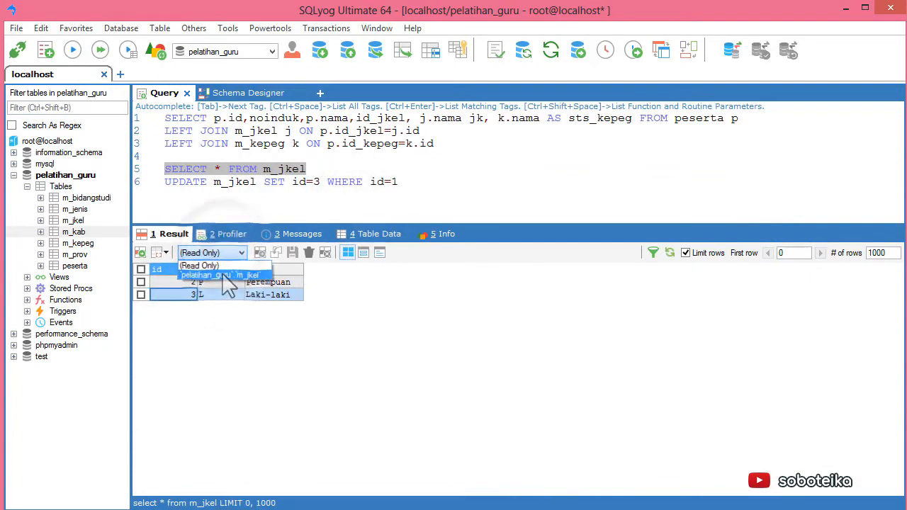
pyautogui.click(226, 275)
pyautogui.doubleClick(183, 295)
pyautogui.press('BackSpace')
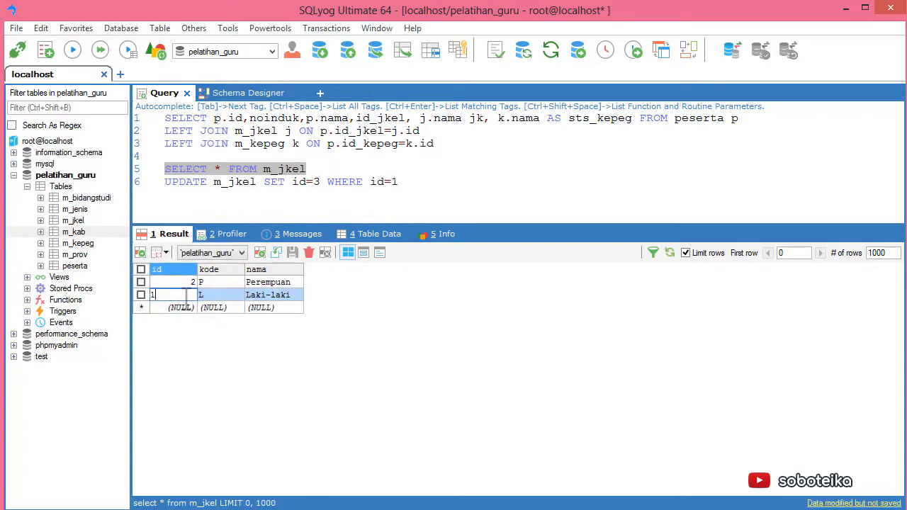
pyautogui.press('Tab')
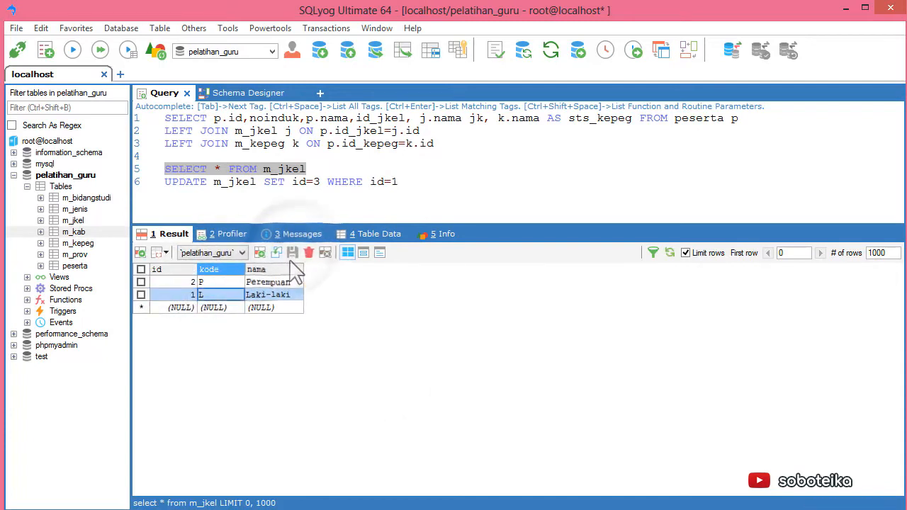
pyautogui.click(73, 49)
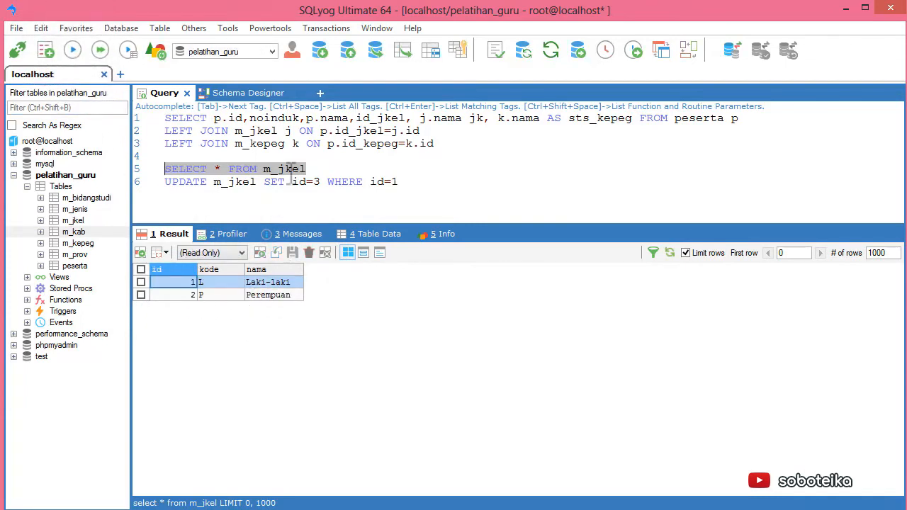
# Step: In the Schema Designer, link peserta's id_jkel to m_jkel's id as a foreign key with constraint name peserta-jkel
pyautogui.click(248, 92)
pyautogui.moveTo(211, 282); pyautogui.dragTo(395, 179)
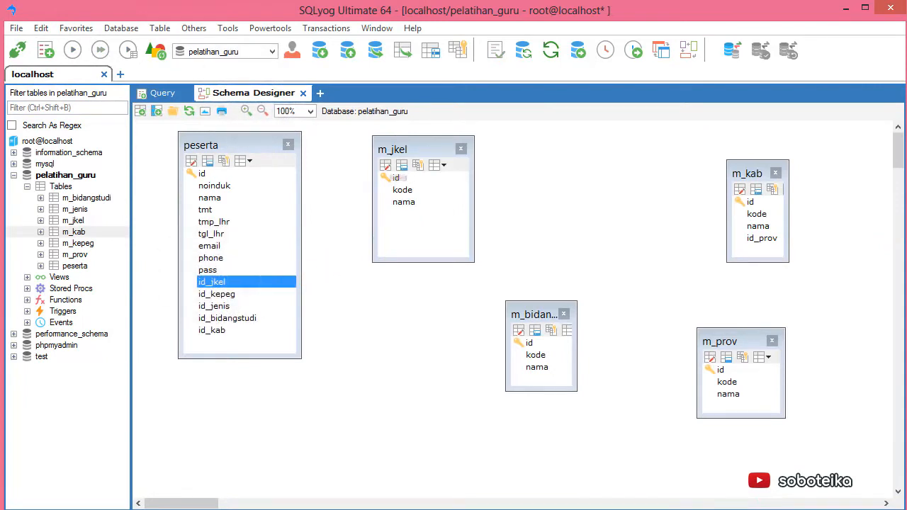
pyautogui.moveTo(395, 179); pyautogui.dragTo(396, 179)
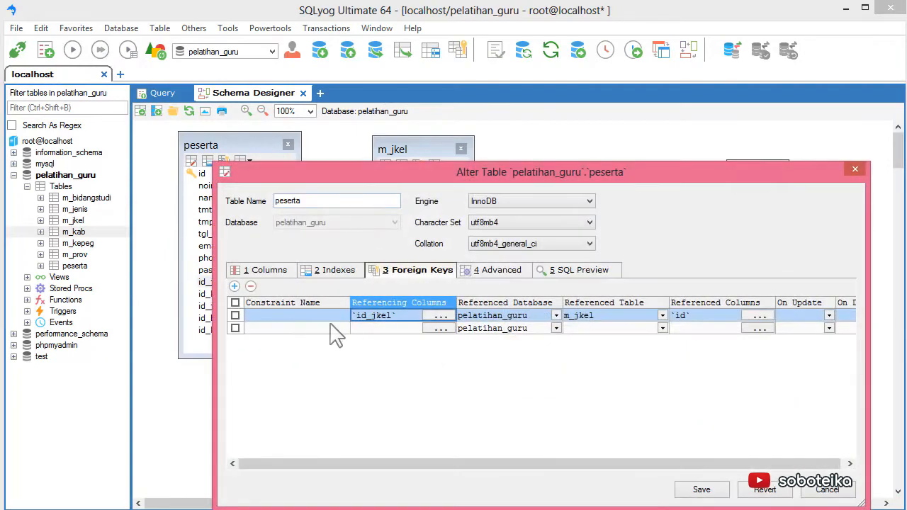
pyautogui.click(319, 317)
pyautogui.write('peserta-jkel')
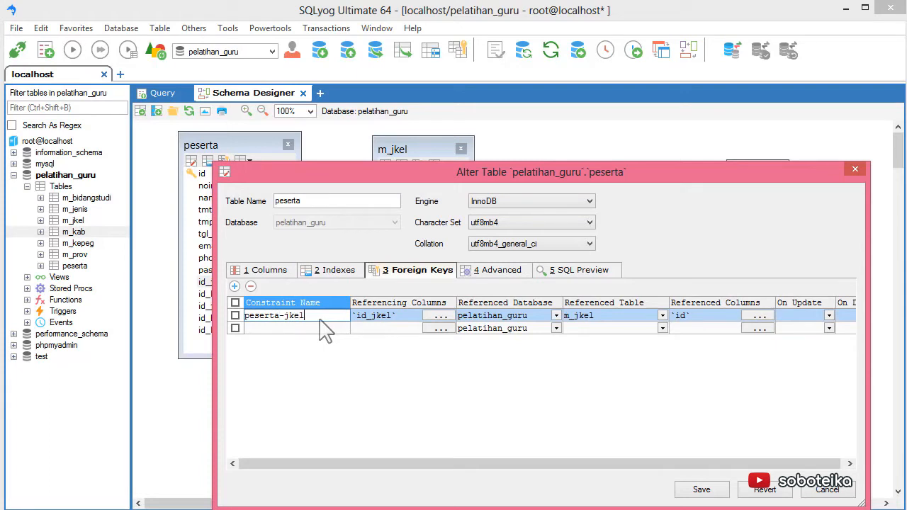
# Step: Set the peserta-jkel foreign key's On Update to Cascade and On Delete to Restrict, and save the table
pyautogui.click(829, 315)
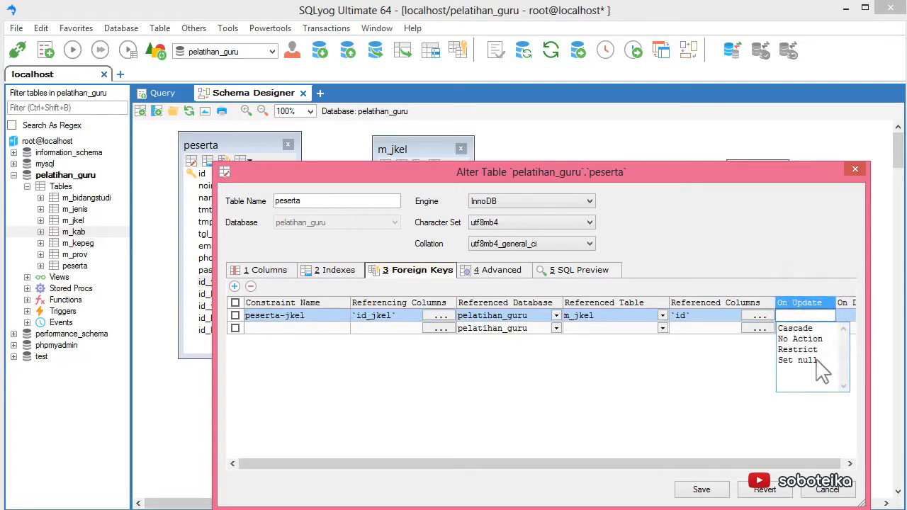
pyautogui.click(801, 328)
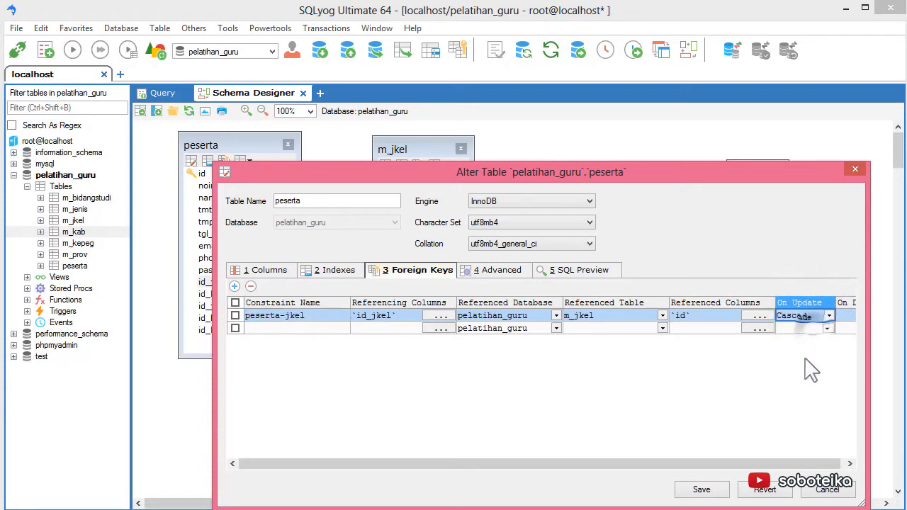
pyautogui.click(780, 316)
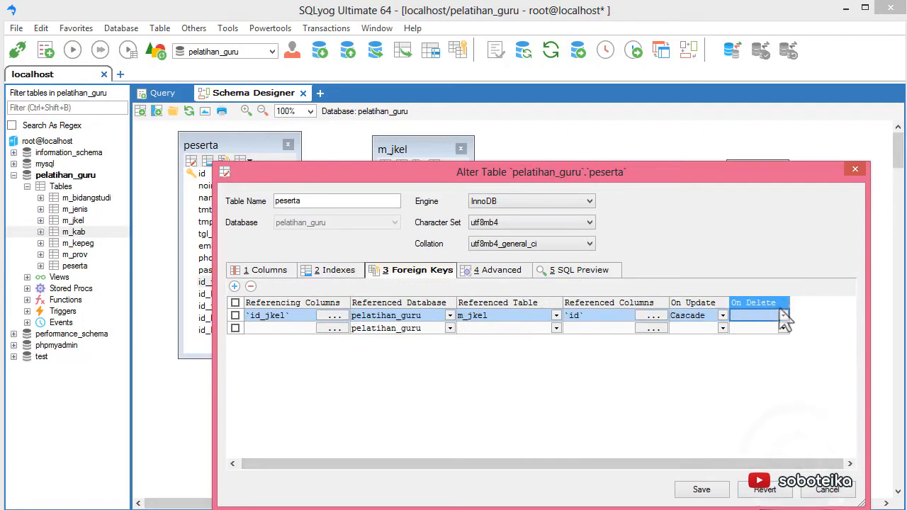
pyautogui.click(782, 316)
pyautogui.click(772, 350)
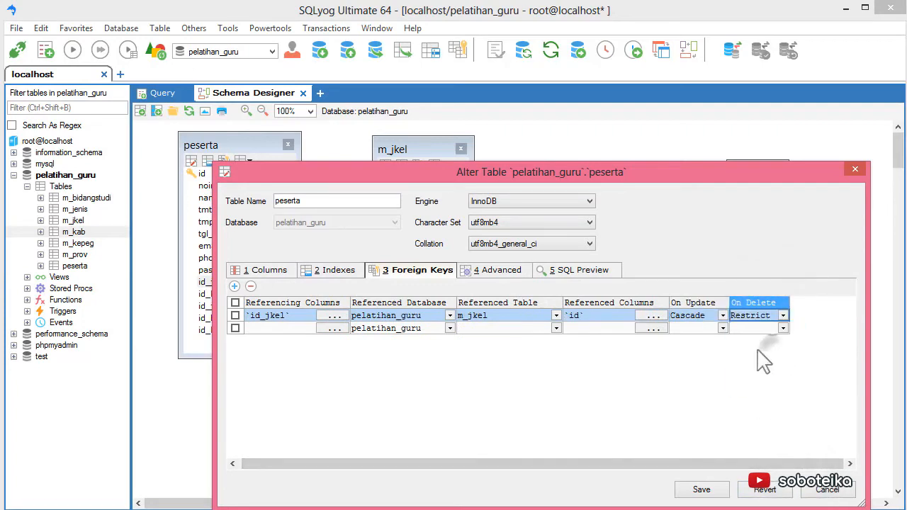
pyautogui.click(701, 489)
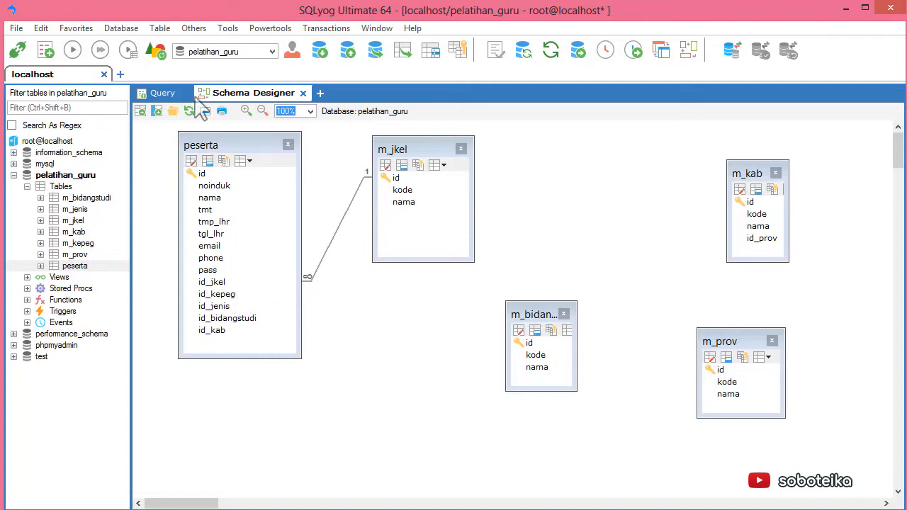
# Step: Execute only the statement UPDATE m_jkel SET id=3 WHERE id=1 in the query editor
pyautogui.click(164, 94)
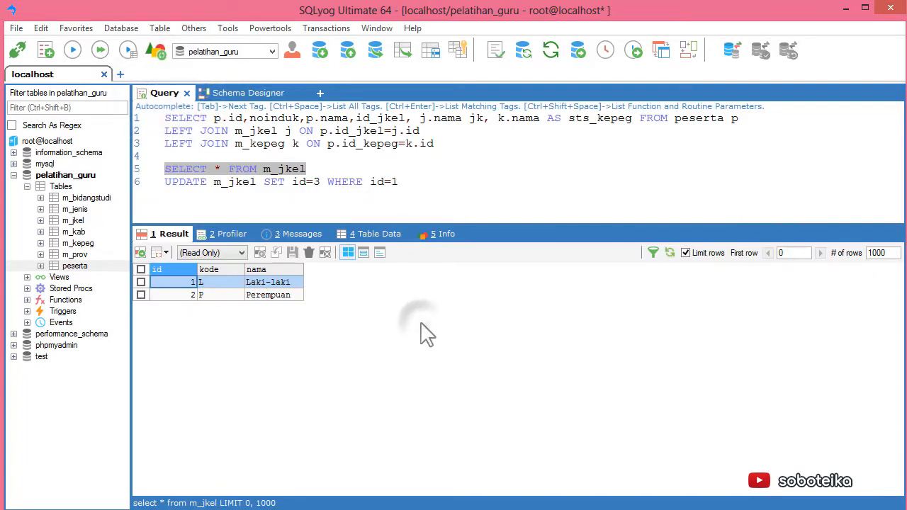
pyautogui.click(392, 187)
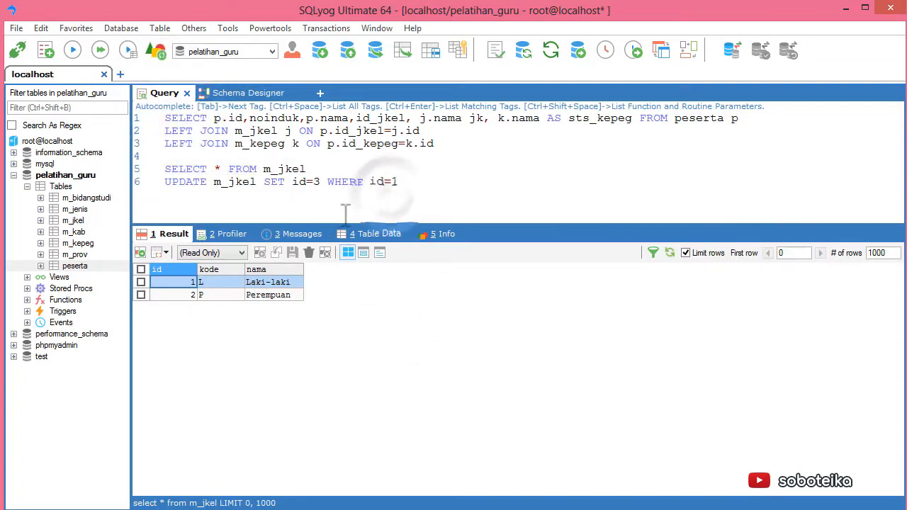
pyautogui.hotkey('shift', 'Home')
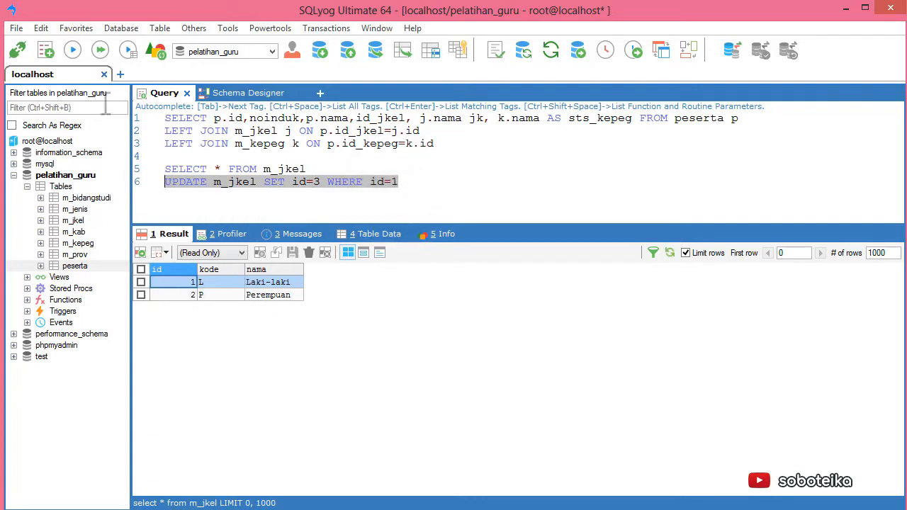
pyautogui.click(72, 50)
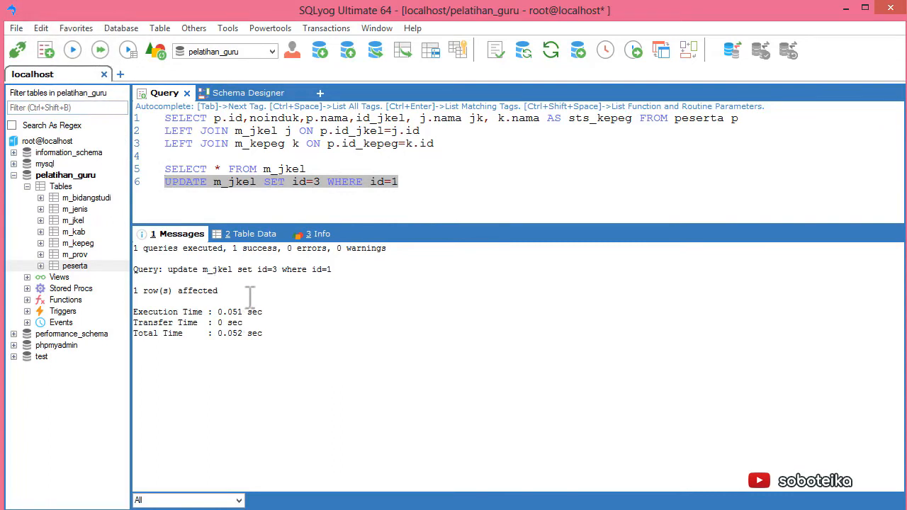
# Step: Run SELECT * FROM m_jkel on its own to check the updated ids
pyautogui.click(305, 170)
pyautogui.hotkey('shift', 'Home')
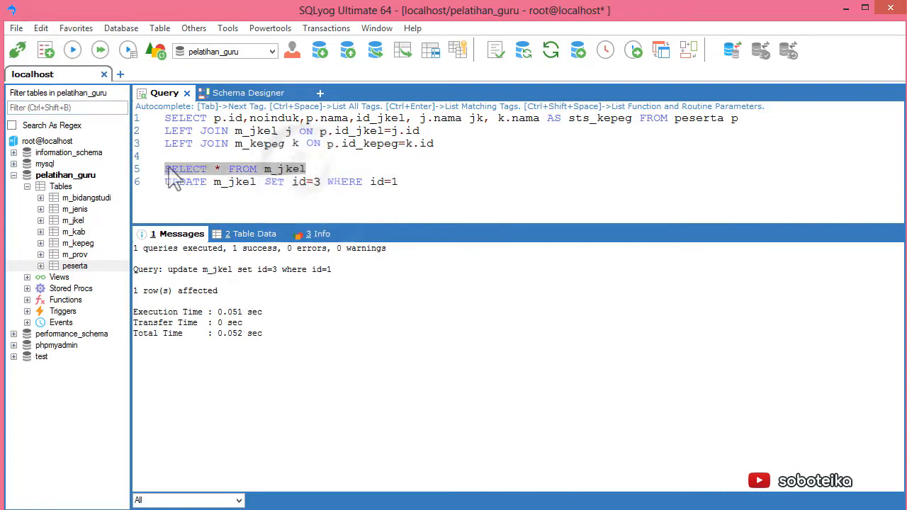
pyautogui.click(72, 49)
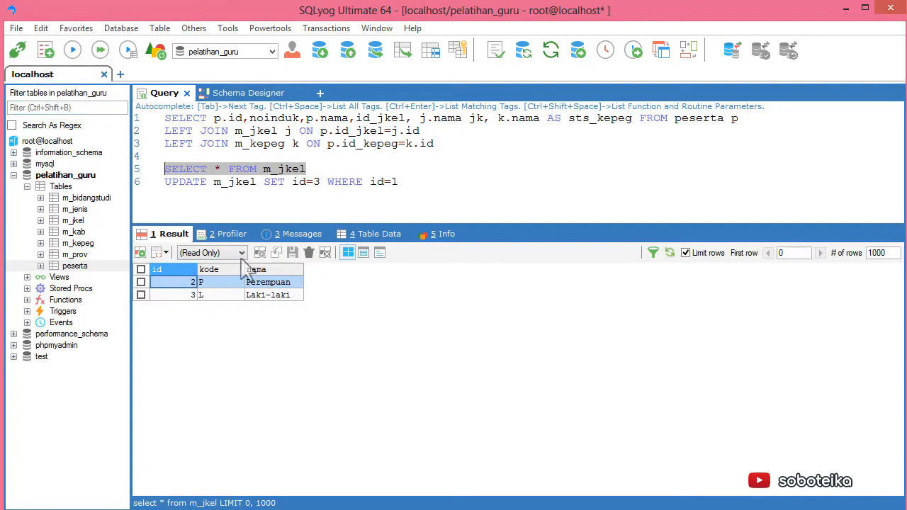
# Step: Run the three-line peserta LEFT JOIN query and inspect the id_jkel values of the male participants
pyautogui.click(448, 145)
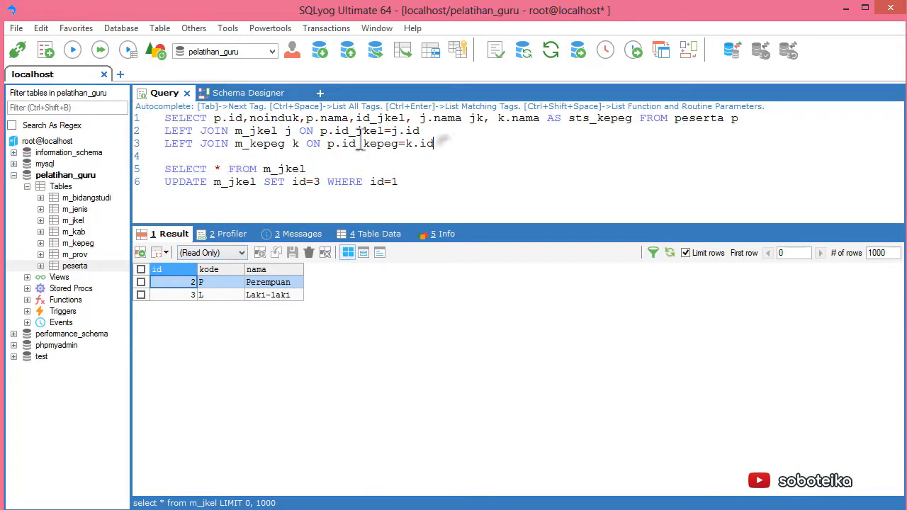
pyautogui.hotkey('ctrl', 'shift', 'Home')
pyautogui.click(72, 56)
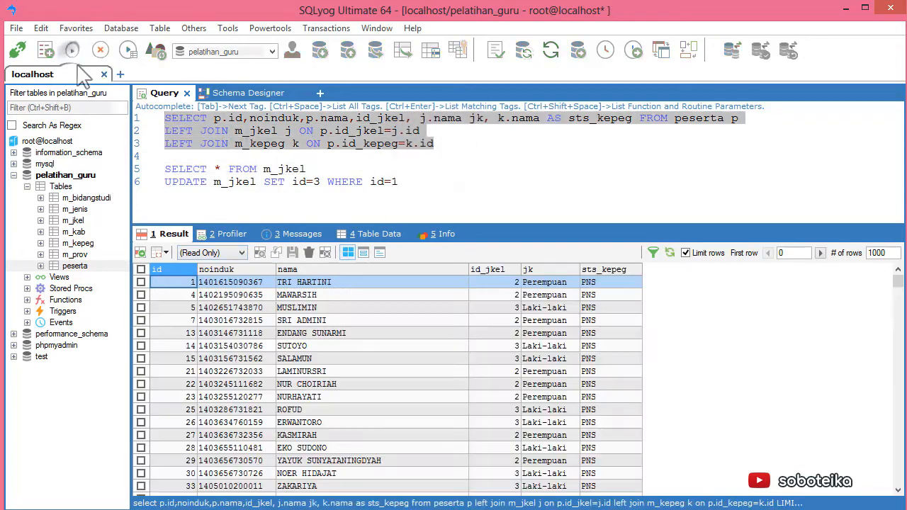
pyautogui.click(514, 308)
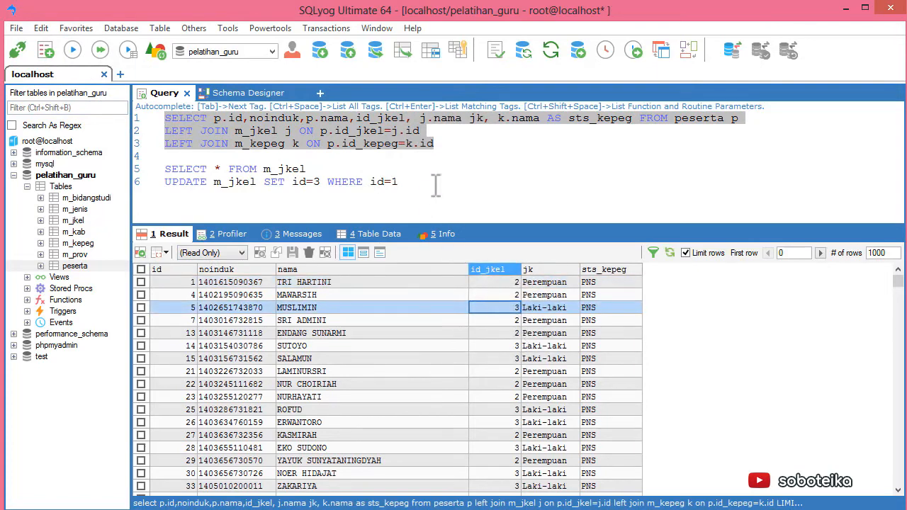
pyautogui.click(425, 186)
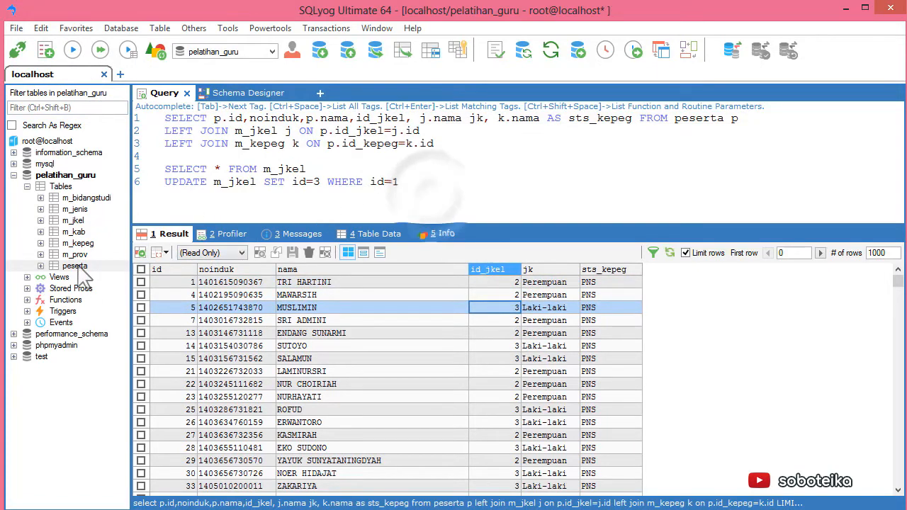
pyautogui.rightClick(78, 266)
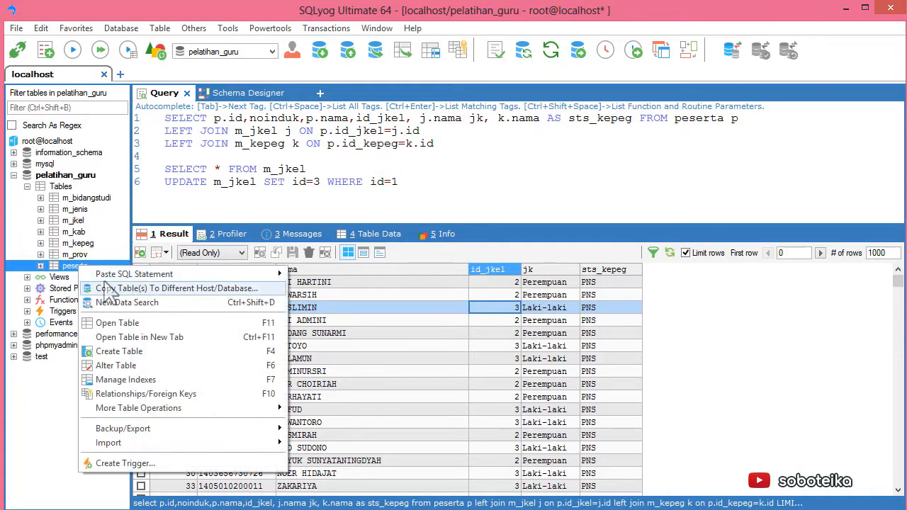
pyautogui.click(72, 268)
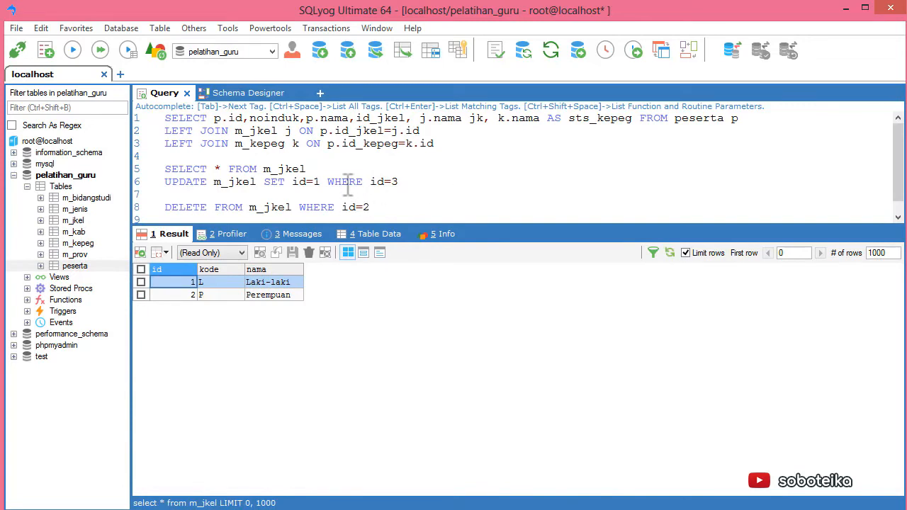
# Step: Try to delete the Perempuan row by executing only DELETE FROM m_jkel WHERE id=2
pyautogui.moveTo(379, 206); pyautogui.dragTo(165, 208)
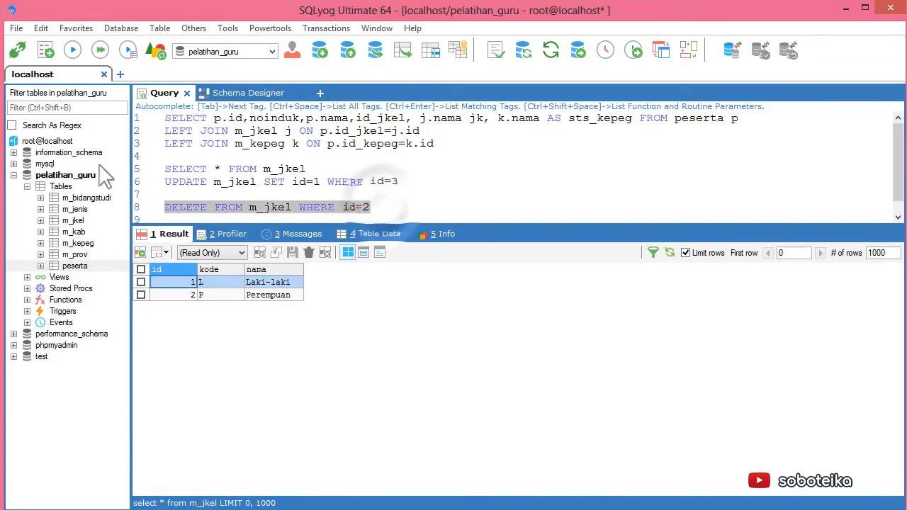
pyautogui.click(73, 49)
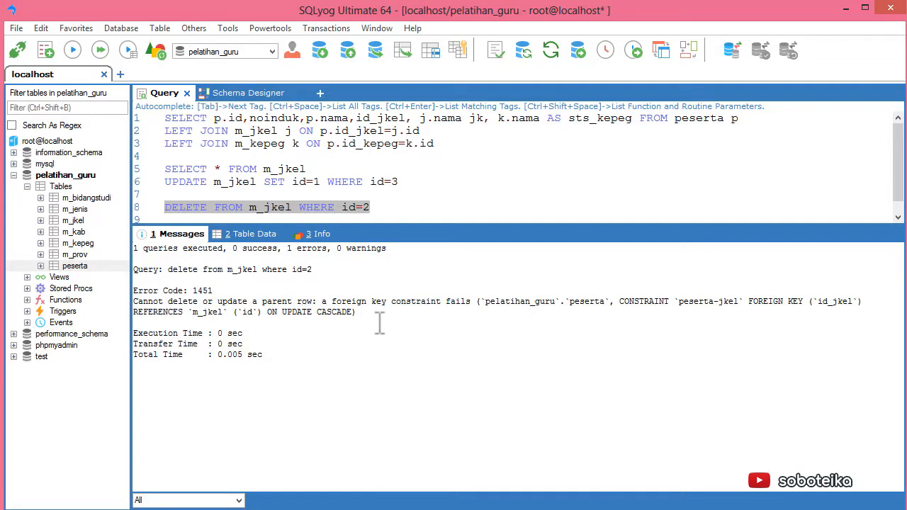
pyautogui.click(412, 207)
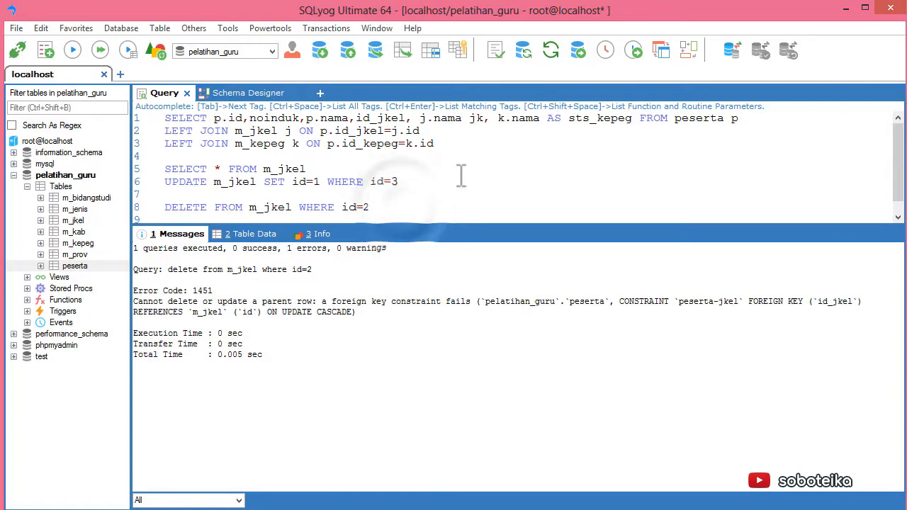
# Step: Run SELECT * FROM m_jkel and the peserta LEFT JOIN query separately to check the data following the delete attempt
pyautogui.moveTo(320, 167); pyautogui.dragTo(122, 168)
pyautogui.click(72, 52)
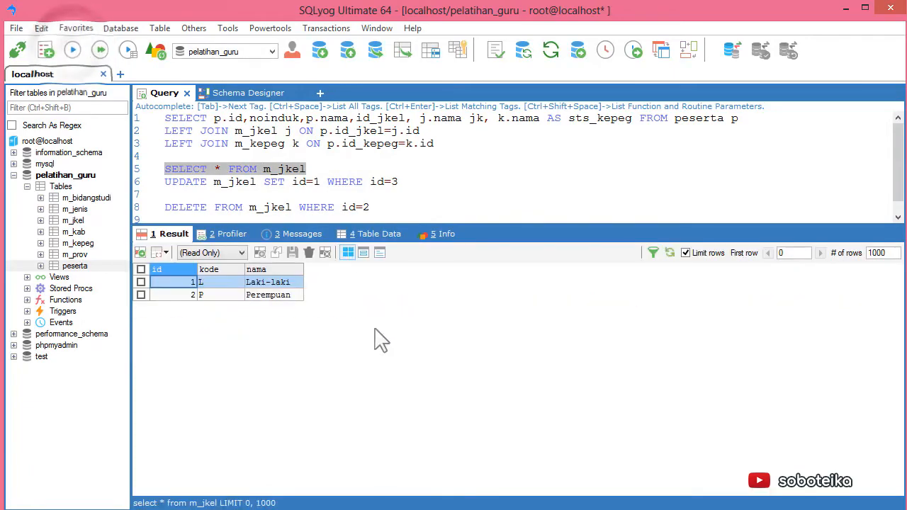
pyautogui.moveTo(435, 143); pyautogui.dragTo(161, 118)
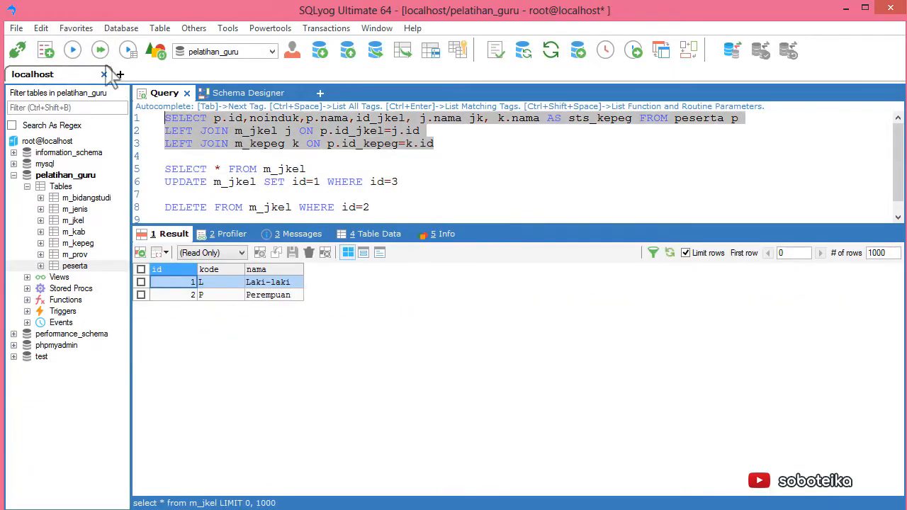
pyautogui.click(72, 51)
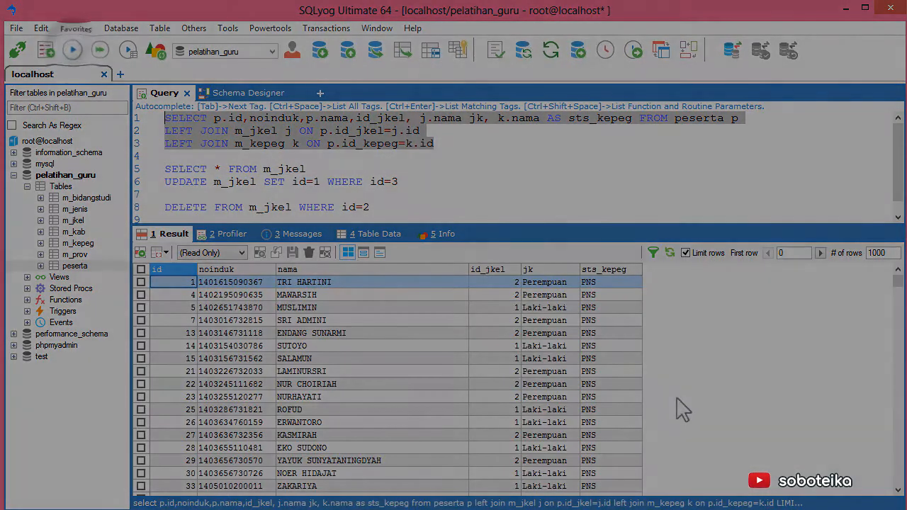
# Step: Rearrange the schema diagram by moving m_bidangstudi up beside m_jkel, m_kab below it, and m_prov up to the right of m_kab
pyautogui.moveTo(539, 327); pyautogui.dragTo(544, 161)
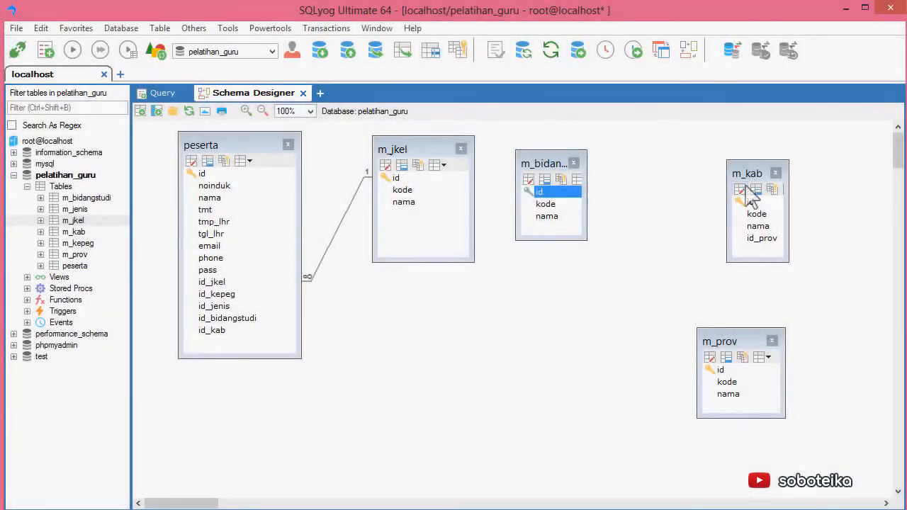
pyautogui.moveTo(756, 183); pyautogui.dragTo(533, 339)
pyautogui.moveTo(729, 365); pyautogui.dragTo(733, 293)
# Step: Create and save the foreign key kab-prov from m_kab.id_prov to m_prov.id, with Cascade on update and Restrict on delete
pyautogui.moveTo(526, 394); pyautogui.dragTo(712, 322)
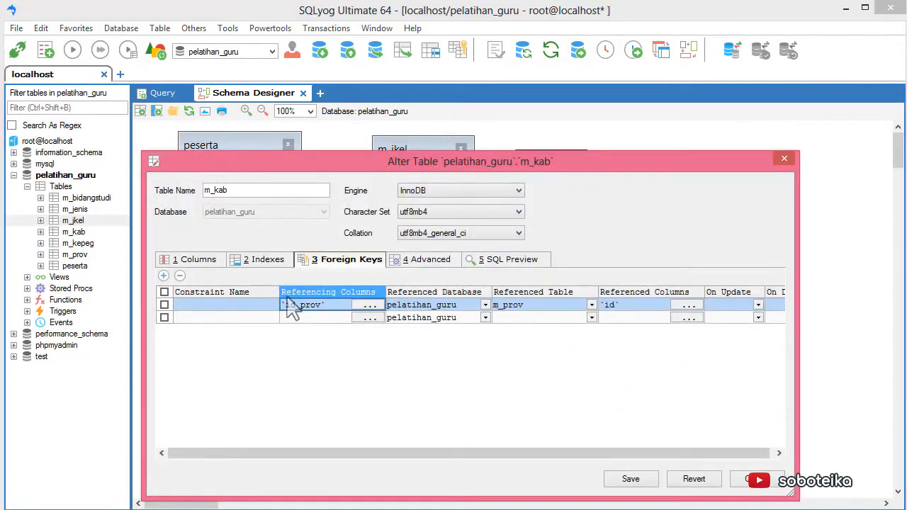
pyautogui.click(256, 306)
pyautogui.write('kab-prov')
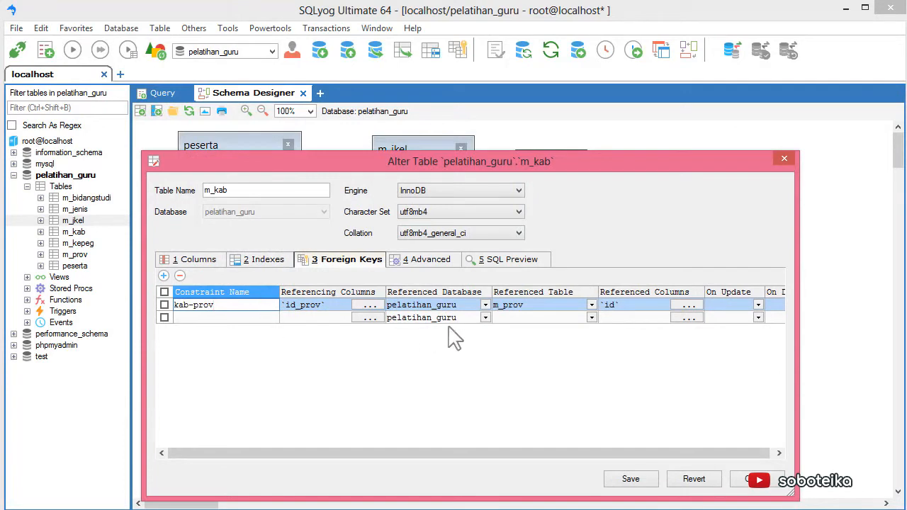
pyautogui.click(758, 304)
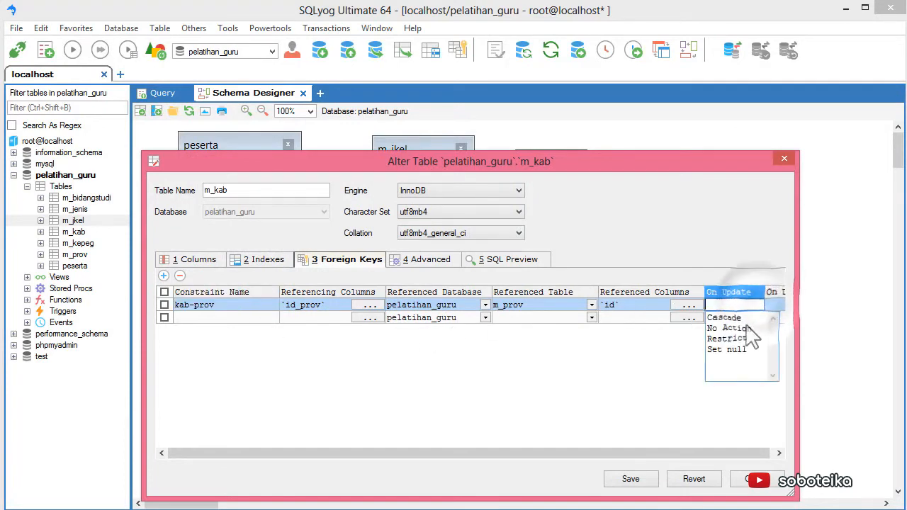
pyautogui.click(724, 318)
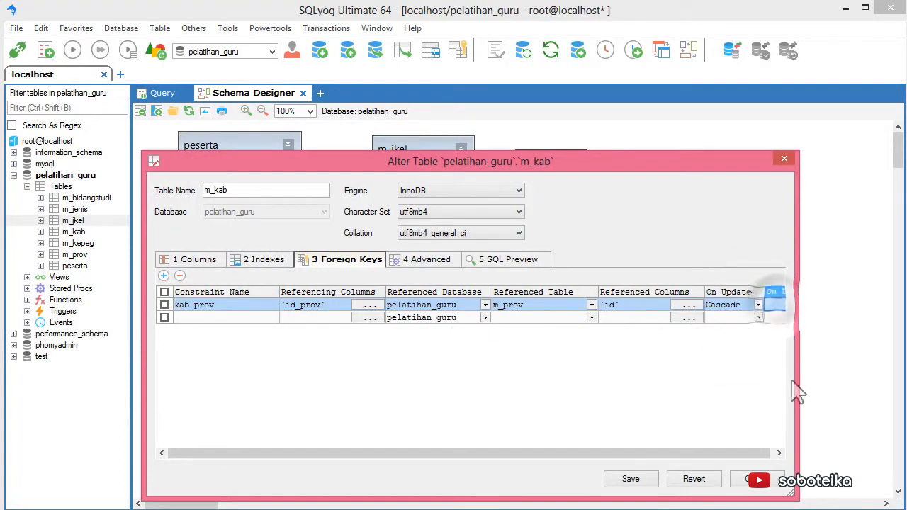
pyautogui.moveTo(798, 376); pyautogui.dragTo(849, 378)
pyautogui.click(818, 304)
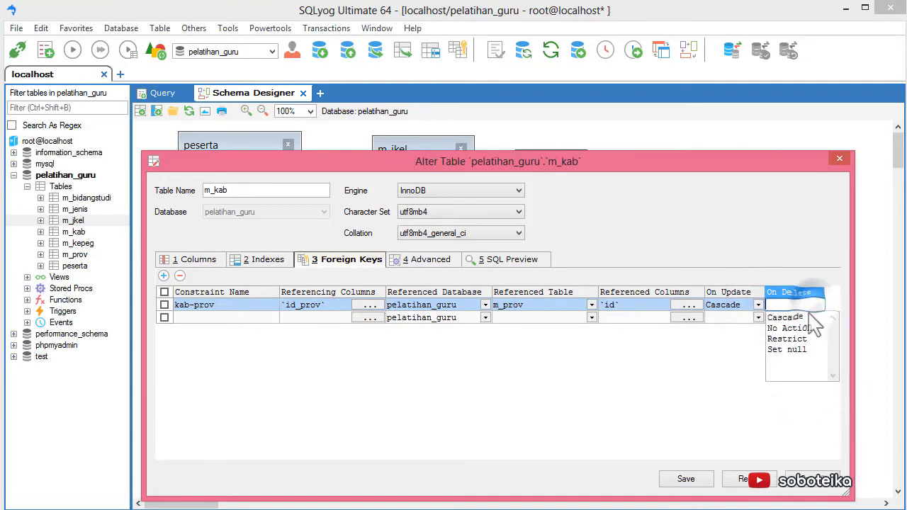
pyautogui.click(793, 339)
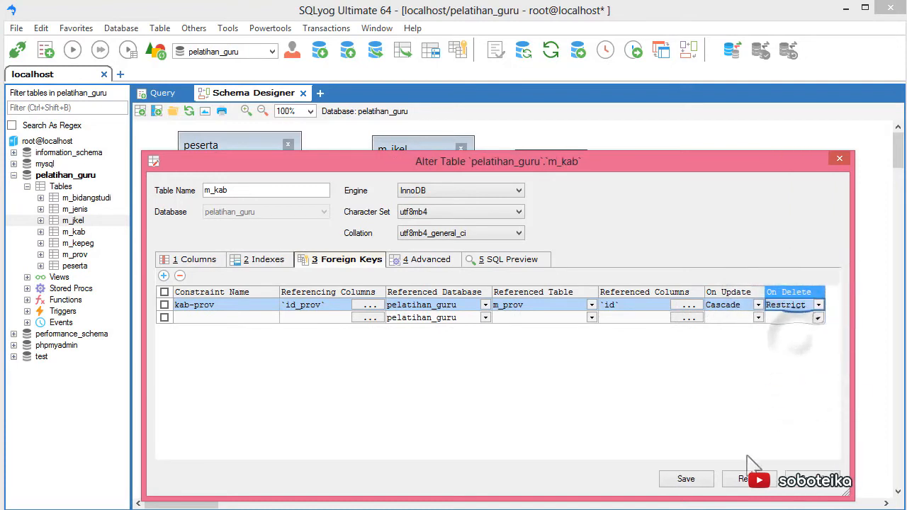
pyautogui.click(693, 482)
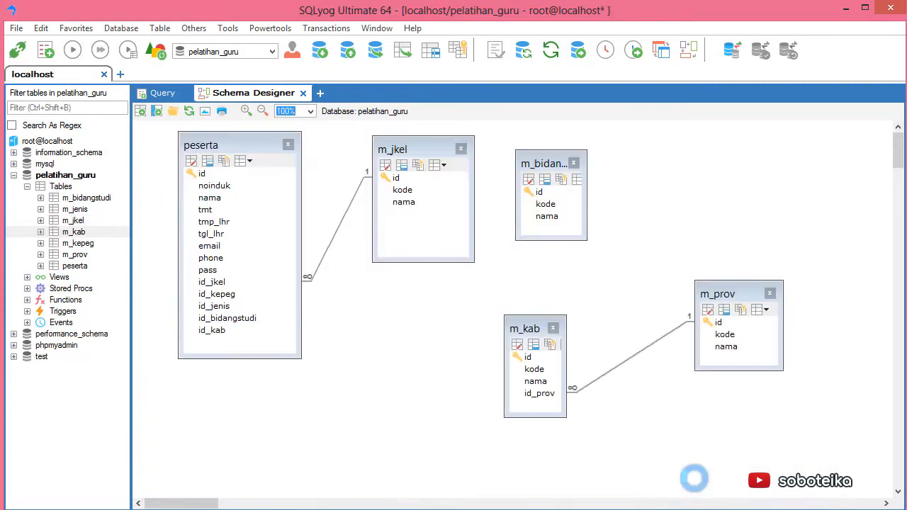
# Step: Create the foreign key peserta-kab from peserta.id_kab to m_kab.id, with Cascade on update and Restrict on delete
pyautogui.moveTo(213, 330); pyautogui.dragTo(527, 359)
pyautogui.click(238, 318)
pyautogui.write('pes')
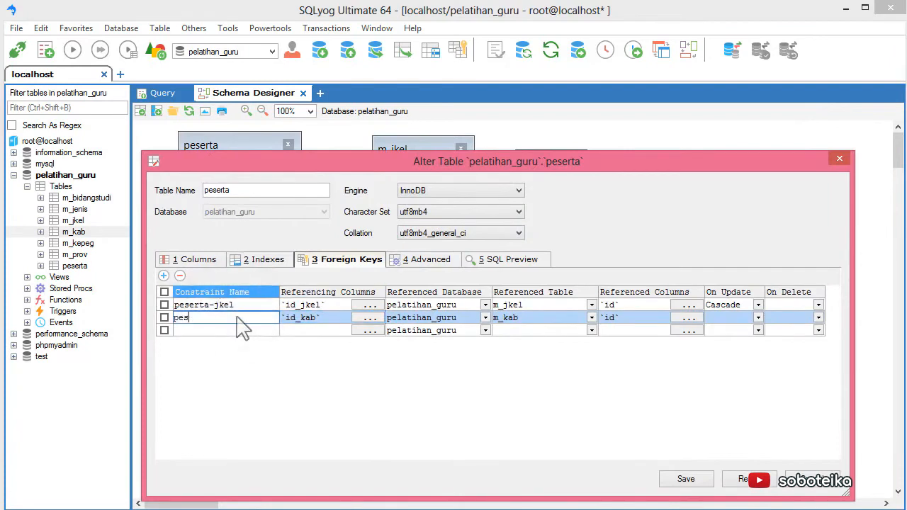
pyautogui.write('erta-kab')
pyautogui.click(741, 322)
pyautogui.click(742, 323)
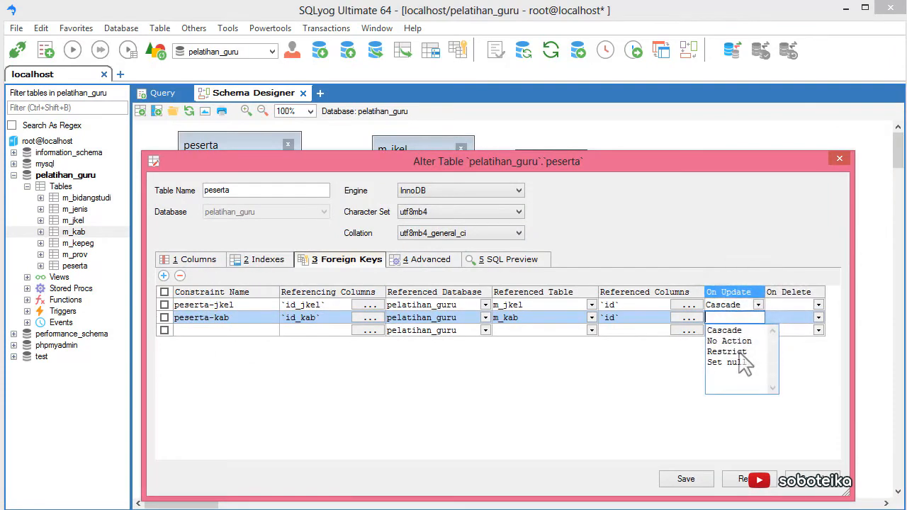
pyautogui.click(730, 328)
pyautogui.click(794, 325)
pyautogui.click(793, 320)
pyautogui.click(779, 356)
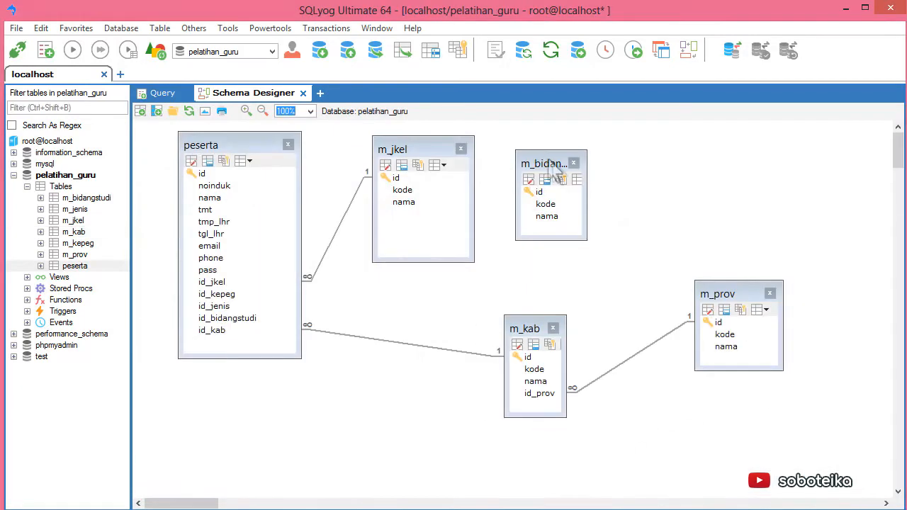
# Step: Create the foreign key peserta-bidangstudi from peserta.id_bidangstudi to m_bidangstudi.id, with Cascade on update and Restrict on delete
pyautogui.moveTo(542, 191); pyautogui.dragTo(227, 319)
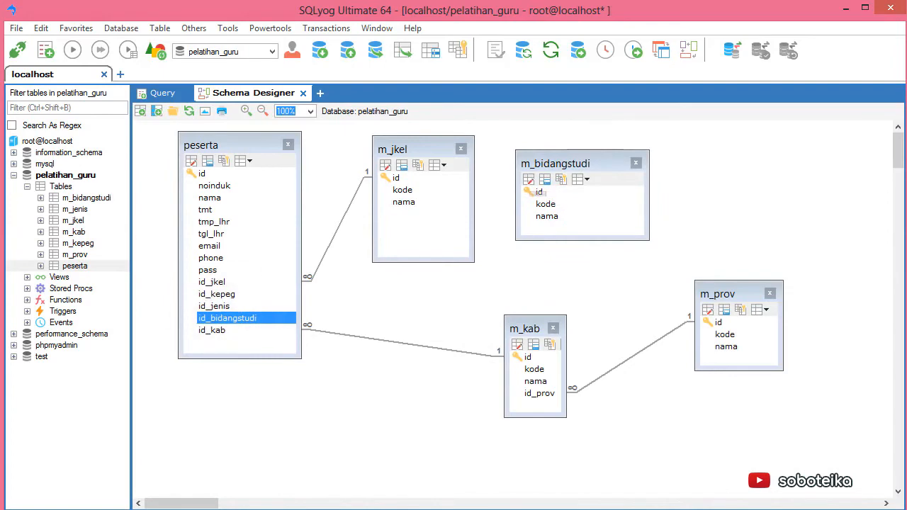
pyautogui.write('peserta')
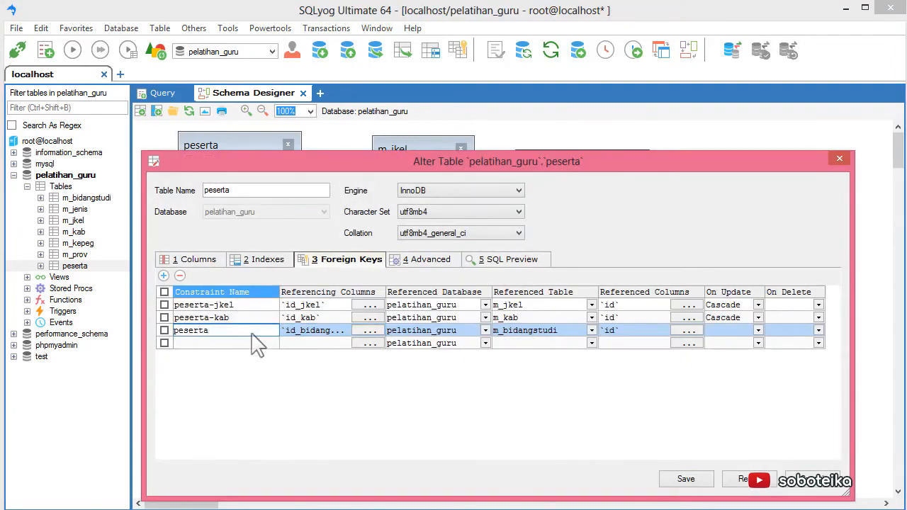
pyautogui.write('-bidangstudi')
pyautogui.click(758, 330)
pyautogui.click(724, 344)
pyautogui.click(802, 335)
pyautogui.click(801, 336)
pyautogui.click(787, 363)
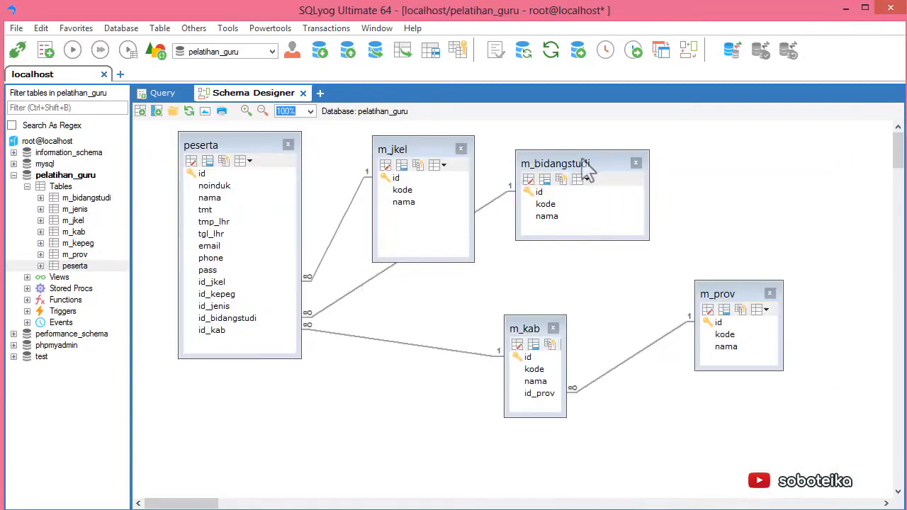
# Step: Shift m_bidangstudi and m_jkel further from peserta and add the m_jenis table to the diagram below them
pyautogui.moveTo(588, 170); pyautogui.dragTo(674, 172)
pyautogui.moveTo(396, 177); pyautogui.dragTo(445, 164)
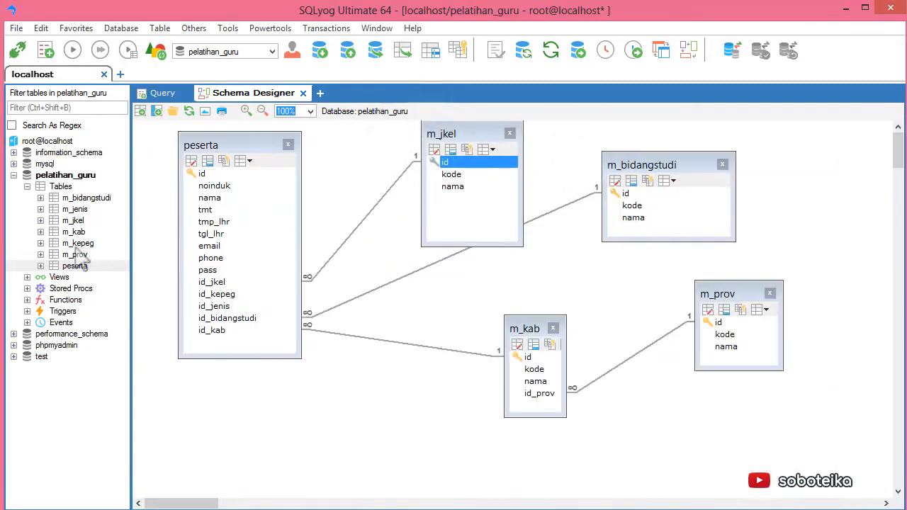
pyautogui.moveTo(79, 209); pyautogui.dragTo(465, 412)
pyautogui.moveTo(226, 306); pyautogui.dragTo(360, 426)
pyautogui.click(228, 344)
pyautogui.write('peserta-jenis')
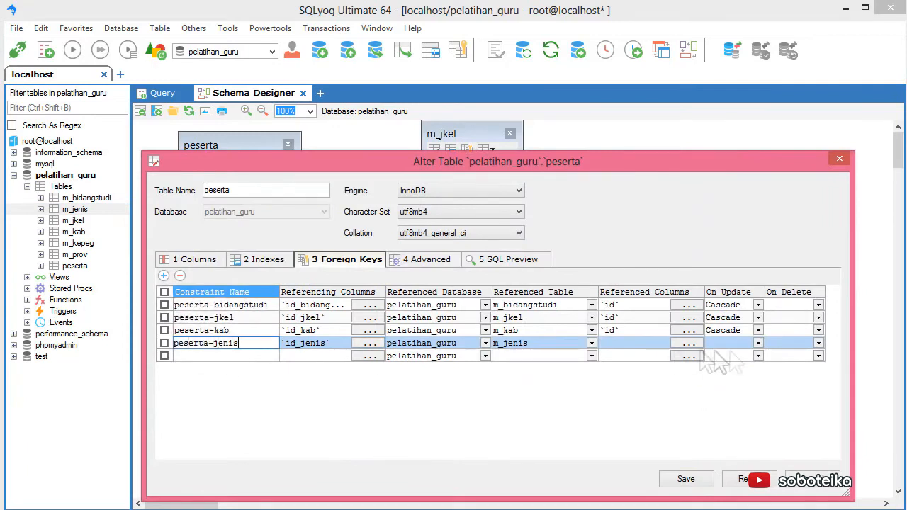
pyautogui.click(730, 343)
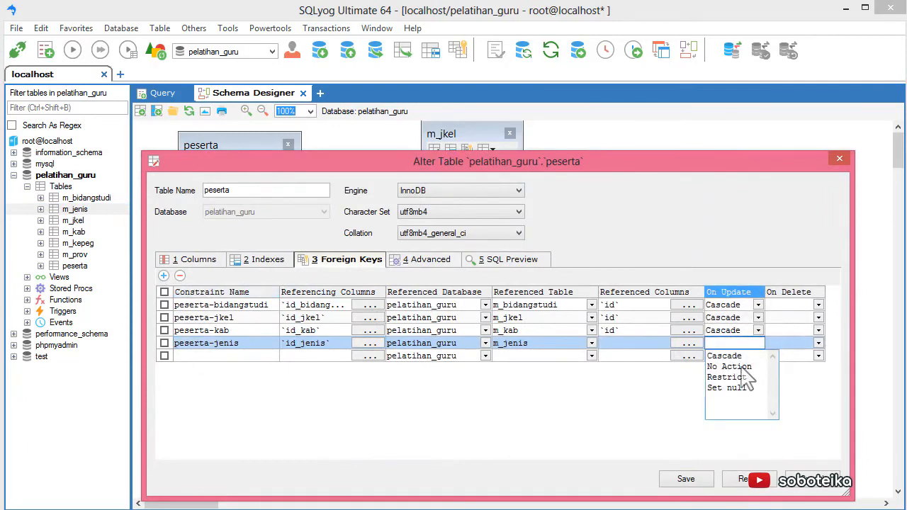
pyautogui.click(724, 356)
pyautogui.click(791, 343)
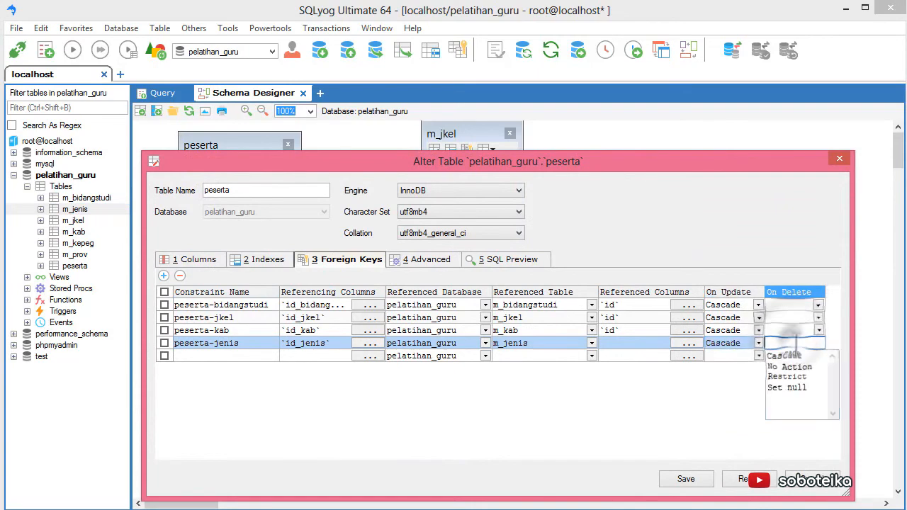
pyautogui.click(783, 377)
pyautogui.click(686, 479)
pyautogui.click(664, 338)
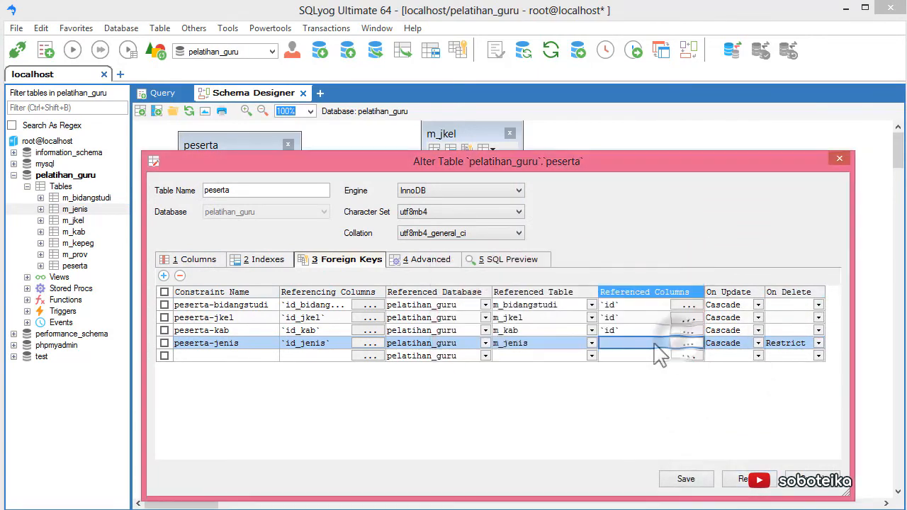
pyautogui.click(688, 343)
pyautogui.click(822, 319)
pyautogui.click(811, 479)
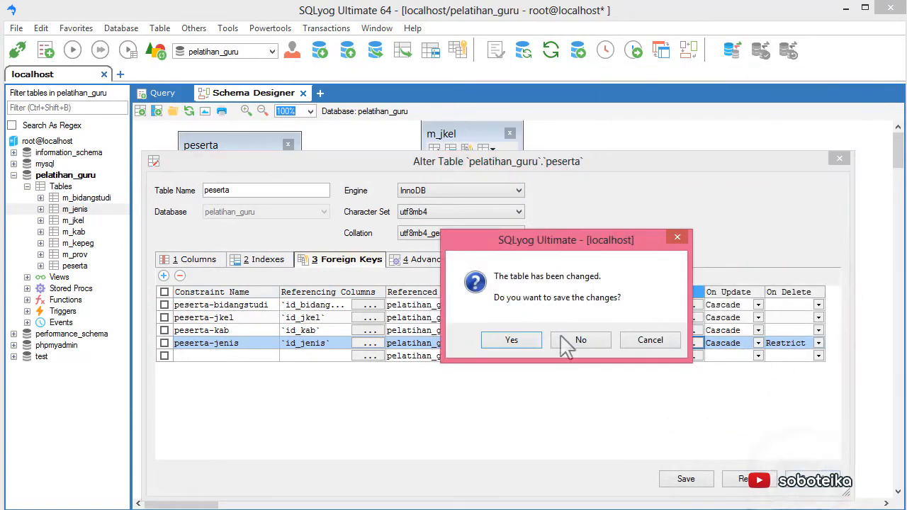
pyautogui.click(577, 339)
# Step: Create and save an unnamed foreign key from peserta.id_jenis to m_jenis.id, with Cascade on update and Restrict on delete
pyautogui.moveTo(401, 411); pyautogui.dragTo(401, 388)
pyautogui.moveTo(224, 309); pyautogui.dragTo(362, 415)
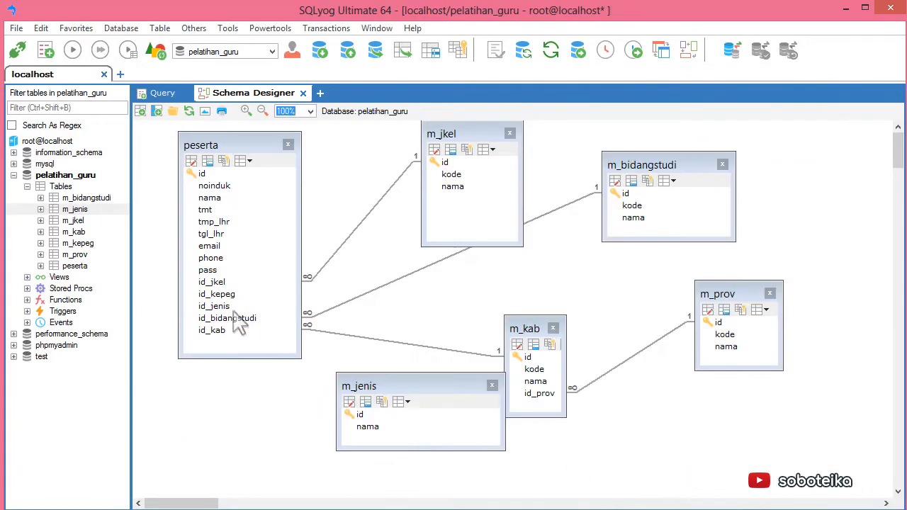
pyautogui.moveTo(234, 310); pyautogui.dragTo(359, 414)
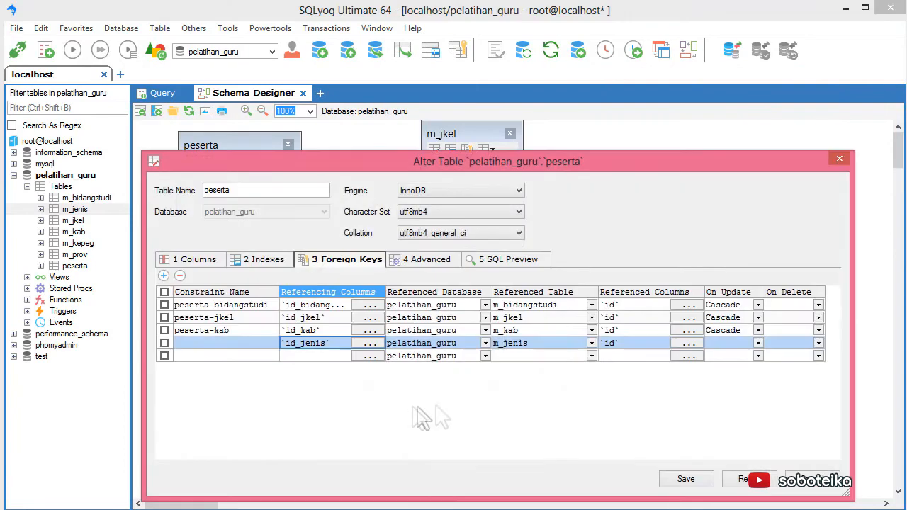
pyautogui.click(757, 343)
pyautogui.click(723, 356)
pyautogui.click(818, 343)
pyautogui.click(787, 381)
pyautogui.click(686, 479)
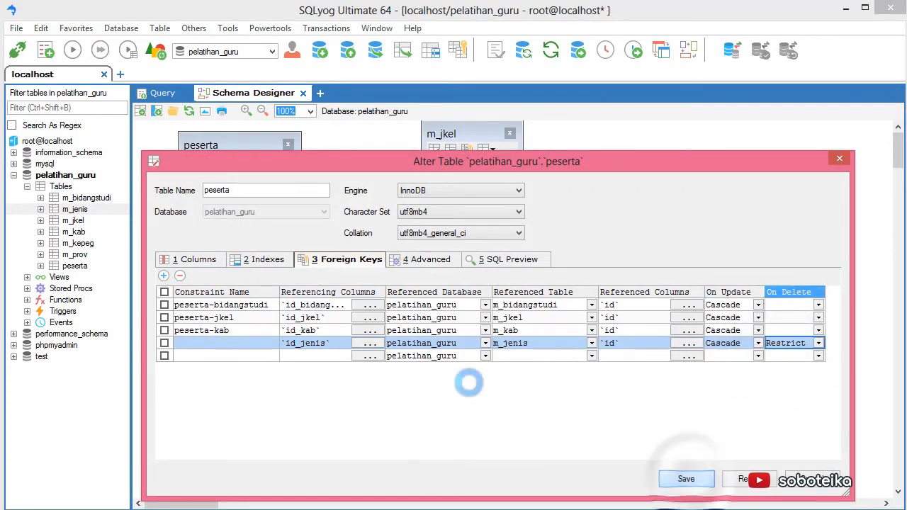
# Step: Add m_kepeg to the diagram and save the foreign key peserta-kepeg from peserta.id_kepeg to its id, with Cascade on update and Restrict on delete
pyautogui.moveTo(528, 339); pyautogui.dragTo(575, 326)
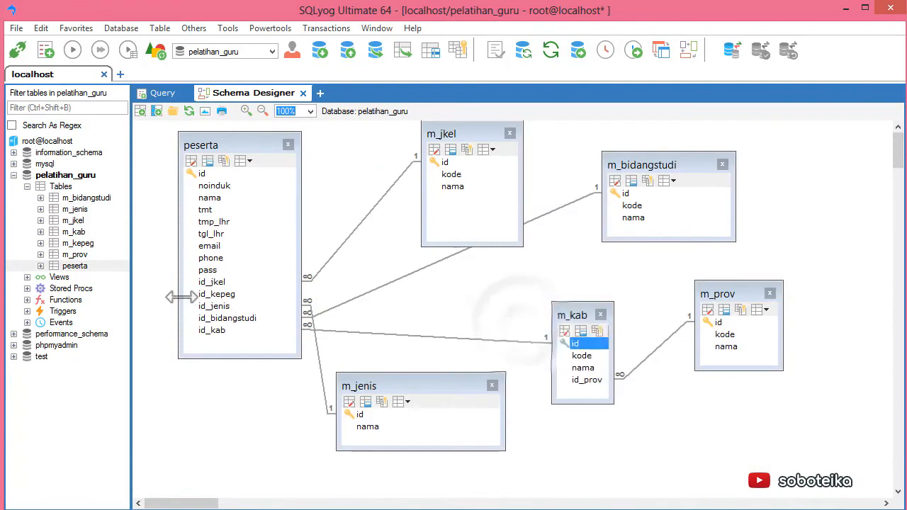
pyautogui.moveTo(83, 243); pyautogui.dragTo(451, 291)
pyautogui.moveTo(206, 295); pyautogui.dragTo(460, 326)
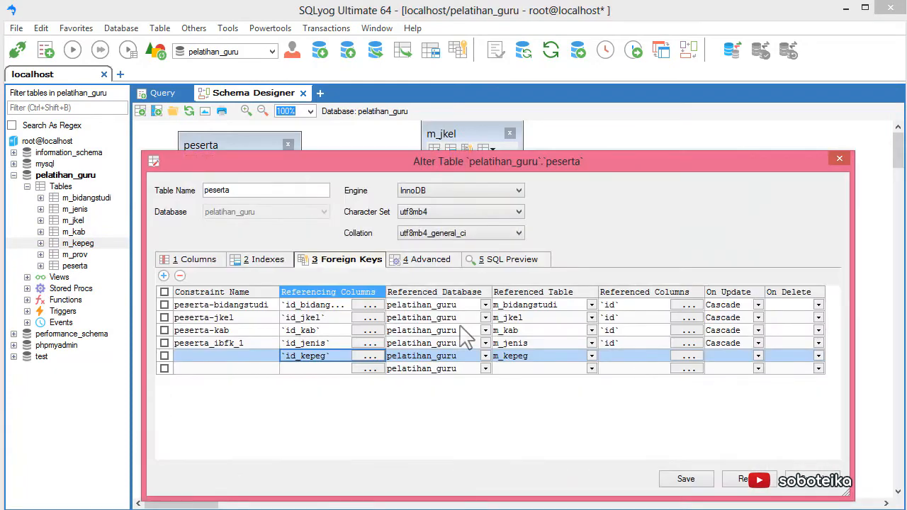
pyautogui.click(238, 357)
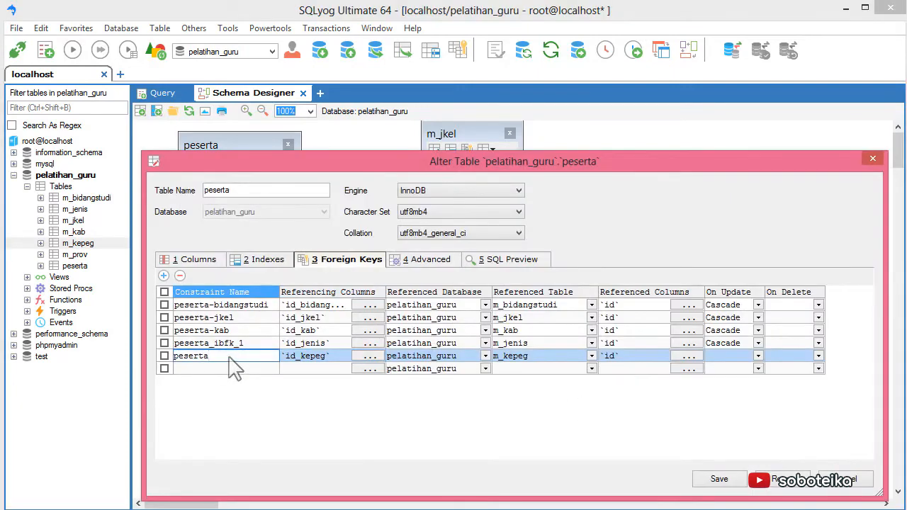
pyautogui.click(730, 356)
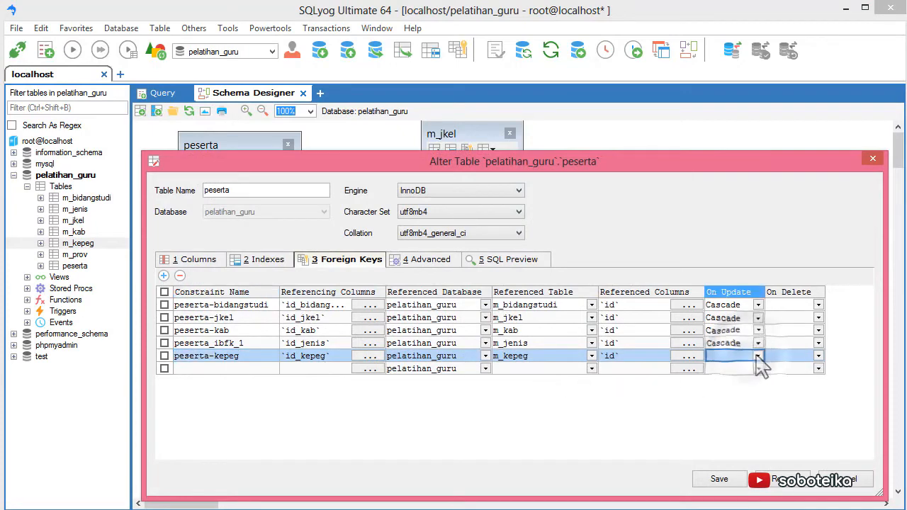
pyautogui.click(718, 368)
pyautogui.click(793, 356)
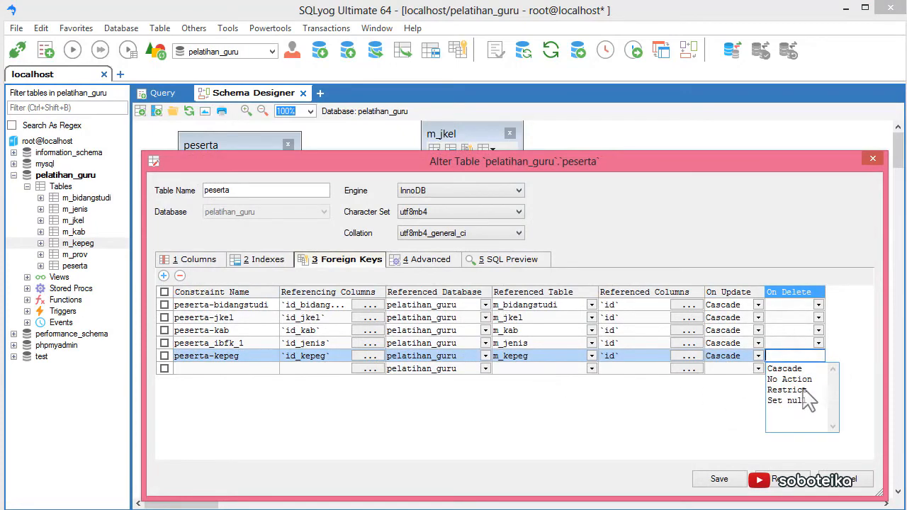
pyautogui.click(786, 390)
pyautogui.click(723, 480)
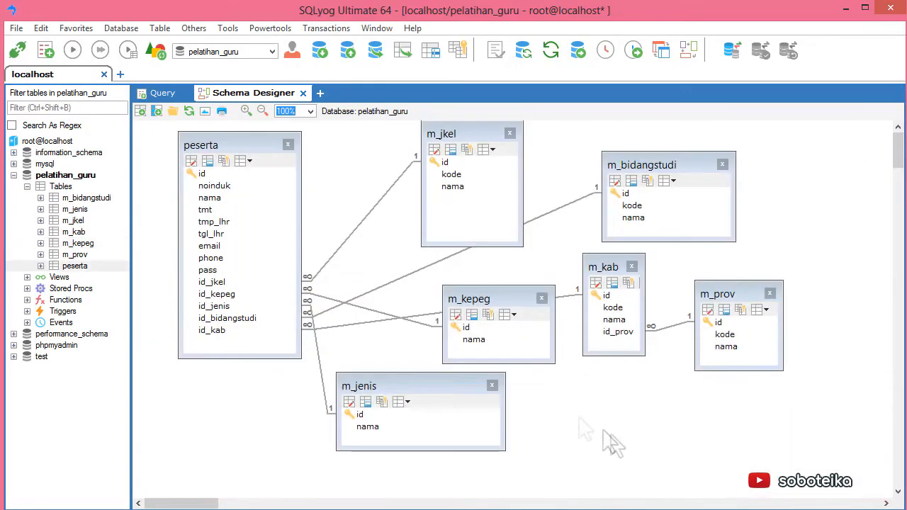
# Step: Switch the m_kepeg table to Standard View and return it to Column Names Only
pyautogui.click(511, 316)
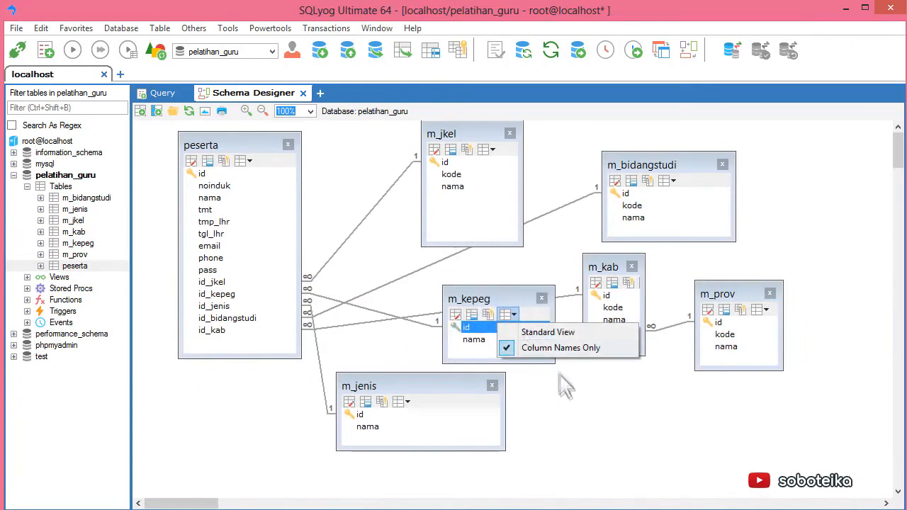
pyautogui.click(552, 336)
pyautogui.click(513, 315)
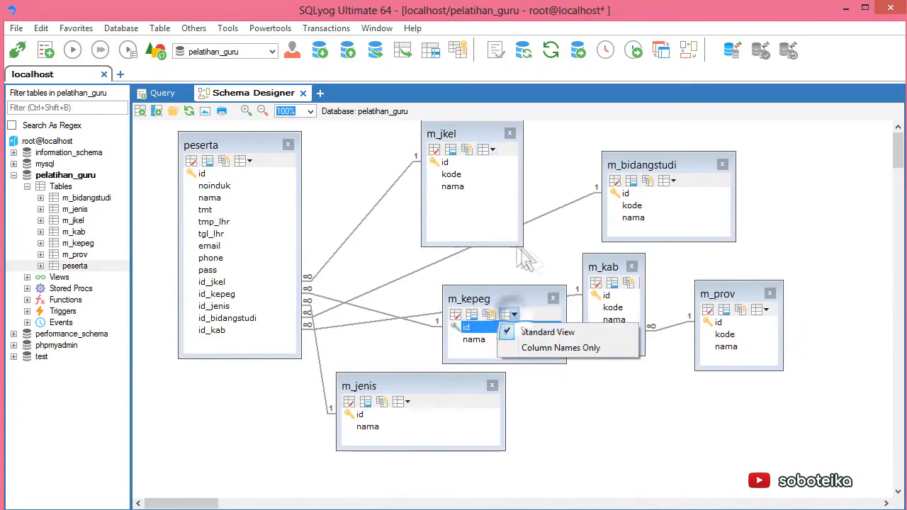
pyautogui.click(578, 348)
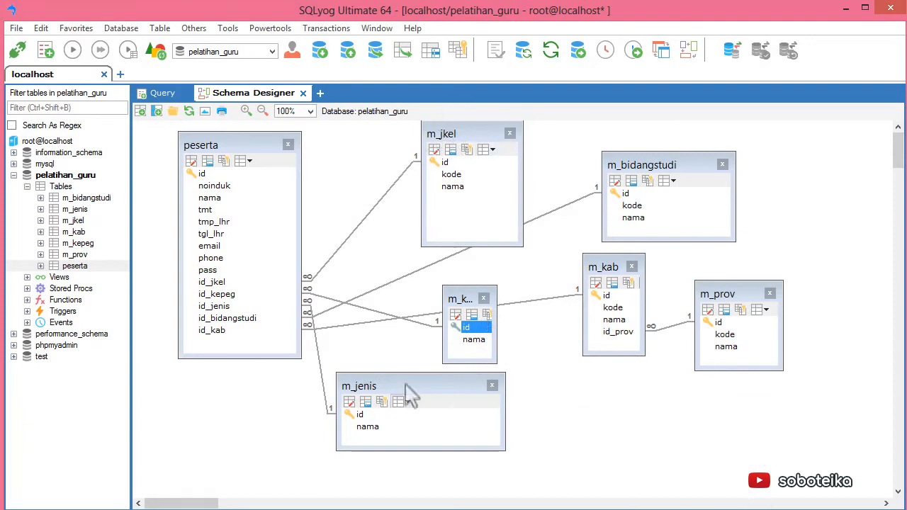
# Step: Shorten m_jkel and place it beside peserta, put a widened m_kepeg to its right, and shift m_bidangstudi down
pyautogui.moveTo(451, 145); pyautogui.dragTo(415, 152)
pyautogui.moveTo(439, 252); pyautogui.dragTo(440, 202)
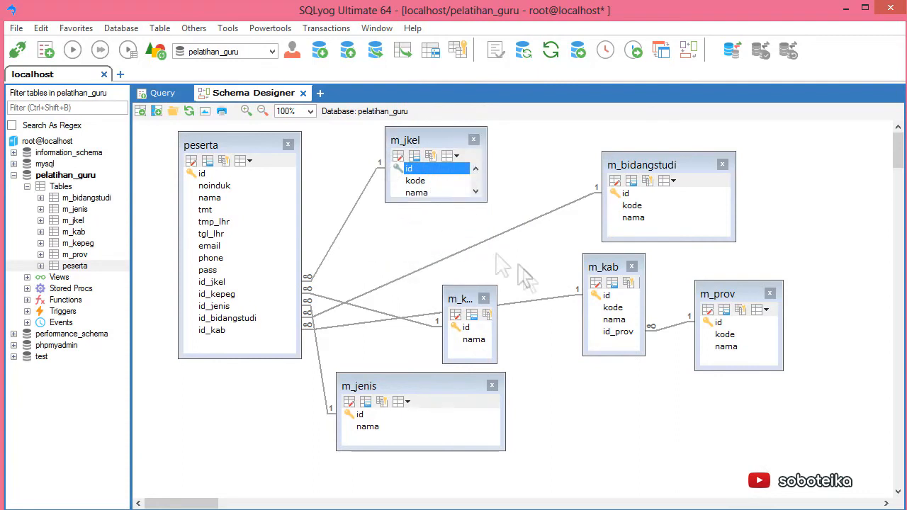
pyautogui.moveTo(461, 295); pyautogui.dragTo(446, 221)
pyautogui.moveTo(675, 163); pyautogui.dragTo(676, 289)
pyautogui.moveTo(450, 223); pyautogui.dragTo(523, 161)
pyautogui.moveTo(449, 137); pyautogui.dragTo(392, 143)
pyautogui.moveTo(510, 160); pyautogui.dragTo(495, 159)
pyautogui.moveTo(539, 189); pyautogui.dragTo(566, 191)
# Step: Position m_jenis under m_kepeg with a reduced height, and move m_kab and m_bidangstudi to the lower part of the diagram
pyautogui.moveTo(633, 320); pyautogui.dragTo(632, 429)
pyautogui.moveTo(480, 415); pyautogui.dragTo(538, 318)
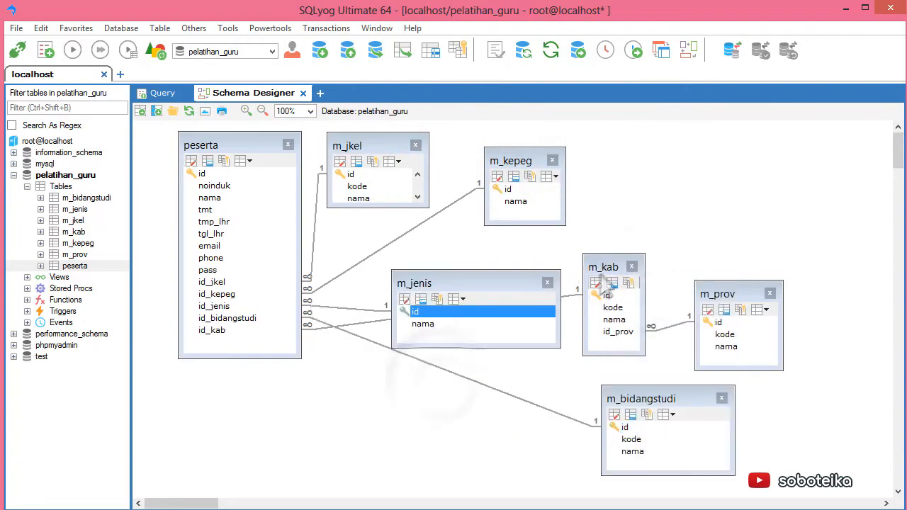
pyautogui.moveTo(606, 268); pyautogui.dragTo(518, 395)
pyautogui.moveTo(538, 318); pyautogui.dragTo(563, 306)
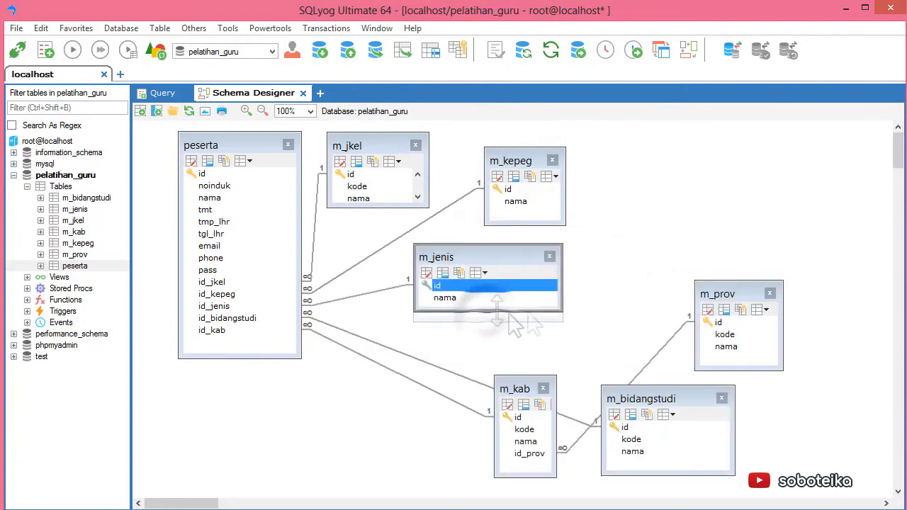
# Step: Place m_jenis below m_kepeg, adjust the size of both tables, and spread m_kab and m_bidangstudi apart along the lower part of the diagram
pyautogui.moveTo(523, 394); pyautogui.dragTo(373, 405)
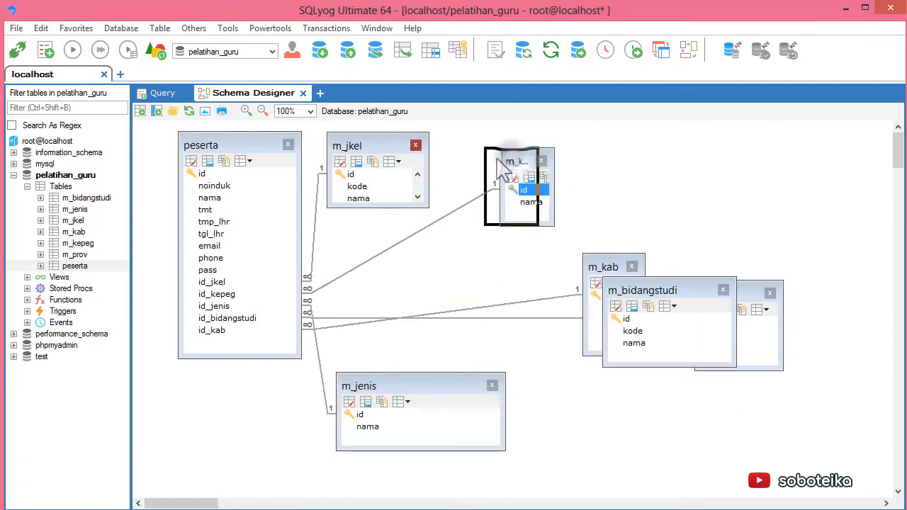
pyautogui.moveTo(531, 188); pyautogui.dragTo(565, 190)
pyautogui.moveTo(633, 320); pyautogui.dragTo(631, 428)
pyautogui.moveTo(426, 415); pyautogui.dragTo(480, 312)
pyautogui.moveTo(605, 268); pyautogui.dragTo(517, 390)
pyautogui.moveTo(478, 283); pyautogui.dragTo(500, 257)
pyautogui.moveTo(582, 287); pyautogui.dragTo(563, 287)
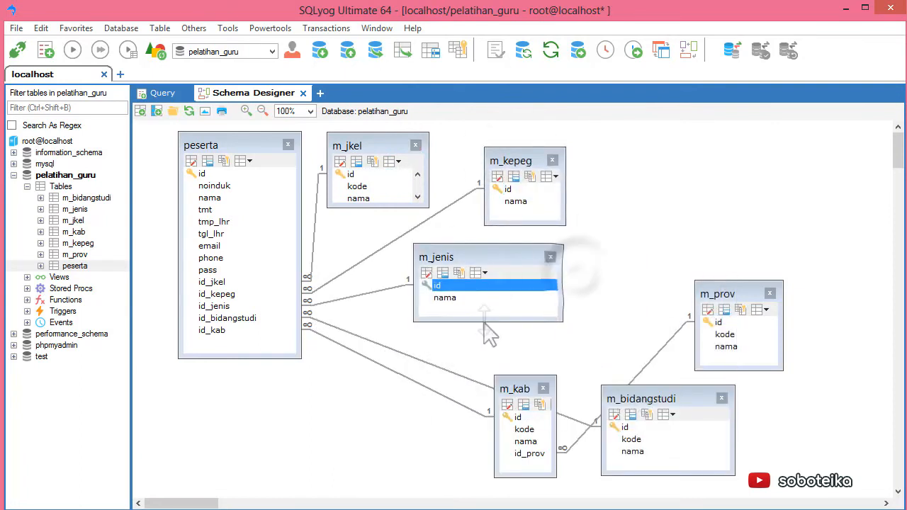
pyautogui.moveTo(486, 322); pyautogui.dragTo(486, 311)
# Step: Move m_kab closer to the lower end of peserta, raise m_bidangstudi beside m_jenis, and lower m_prov next to m_kab
pyautogui.moveTo(516, 384); pyautogui.dragTo(374, 405)
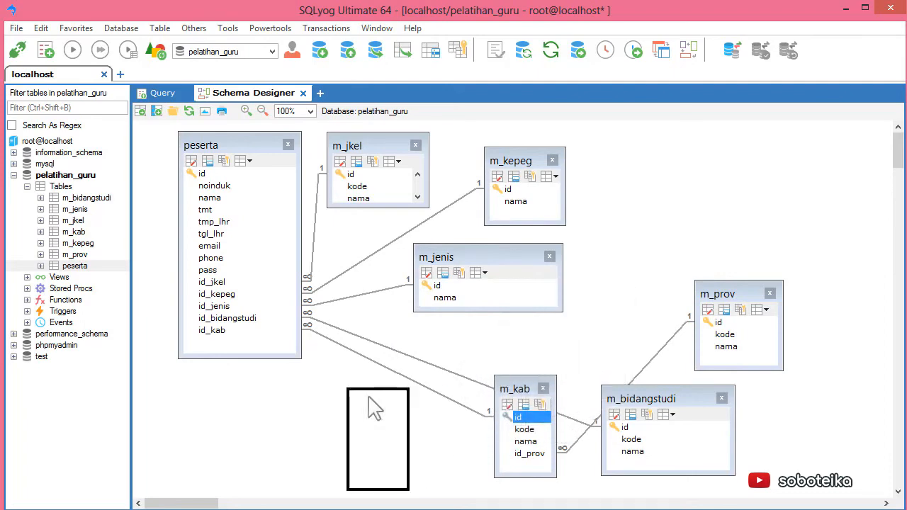
pyautogui.moveTo(637, 400); pyautogui.dragTo(638, 362)
pyautogui.moveTo(638, 362); pyautogui.dragTo(652, 253)
pyautogui.moveTo(740, 358); pyautogui.dragTo(708, 382)
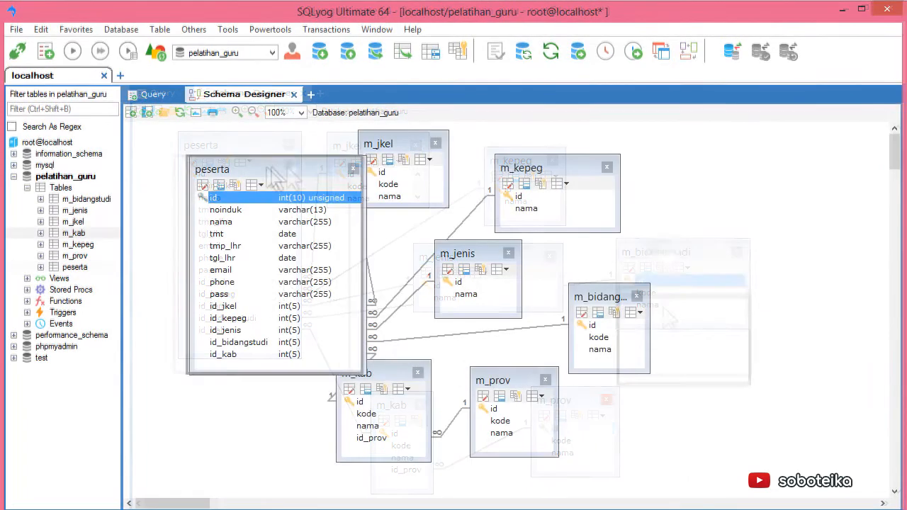
# Step: Shift the peserta table to the left and switch m_jkel and m_kepeg to Standard View with column data types
pyautogui.moveTo(326, 168); pyautogui.dragTo(276, 166)
pyautogui.click(429, 160)
pyautogui.click(463, 177)
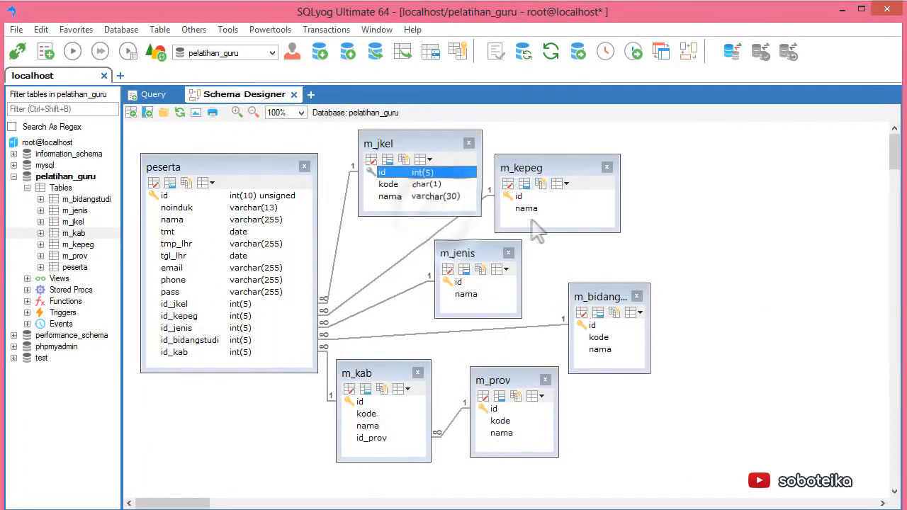
pyautogui.click(566, 183)
pyautogui.click(563, 200)
# Step: Switch m_jenis, m_bidangstudi, m_kab and m_prov to Standard View with column data types
pyautogui.click(506, 269)
pyautogui.click(505, 282)
pyautogui.click(640, 312)
pyautogui.click(622, 325)
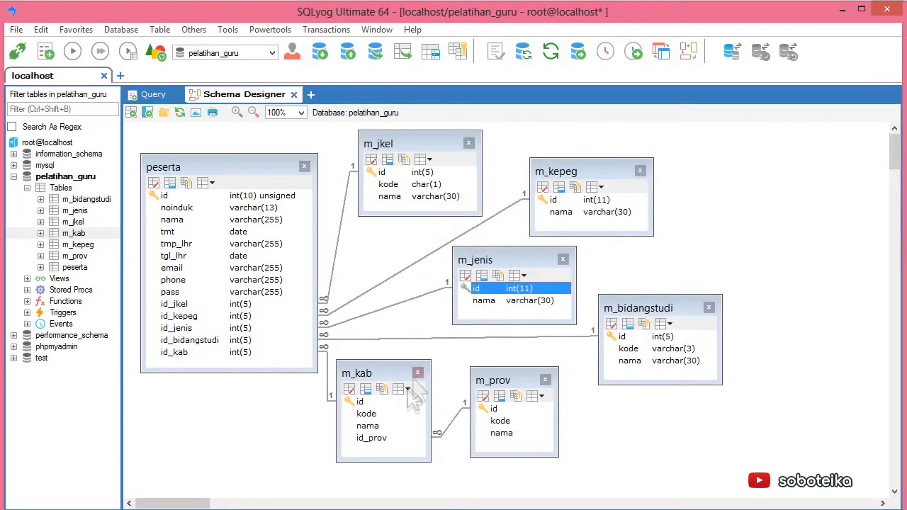
pyautogui.click(407, 389)
pyautogui.click(417, 402)
pyautogui.click(541, 396)
pyautogui.click(552, 410)
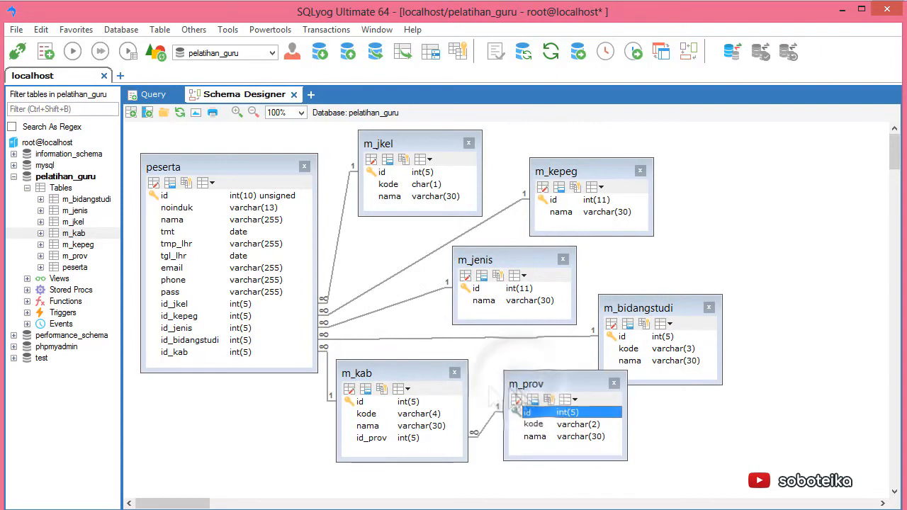
# Step: Reduce the heights of m_jenis and m_bidangstudi and reposition m_jenis, m_bidangstudi, m_kab and m_prov so that no tables overlap
pyautogui.moveTo(640, 301); pyautogui.dragTo(641, 287)
pyautogui.moveTo(512, 256)
pyautogui.mouseDown()
pyautogui.moveTo(496, 263)
pyautogui.moveTo(526, 260)
pyautogui.mouseUp()
pyautogui.moveTo(516, 329); pyautogui.dragTo(516, 316)
pyautogui.click(639, 292)
pyautogui.moveTo(628, 371); pyautogui.dragTo(630, 362)
pyautogui.moveTo(549, 383); pyautogui.dragTo(561, 397)
pyautogui.moveTo(645, 295); pyautogui.dragTo(644, 315)
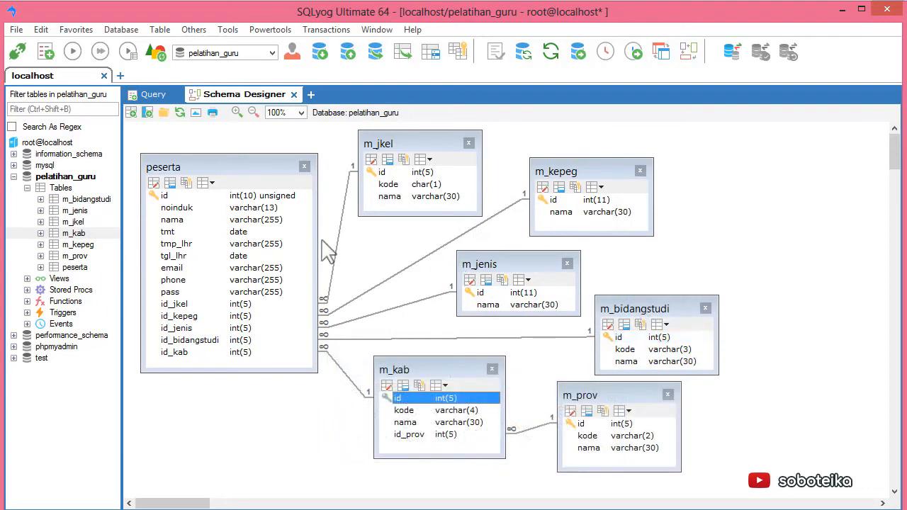
# Step: Save the schema design as pelatihan_guru.schemaxml in the mysql folder, replacing the existing file
pyautogui.click(15, 30)
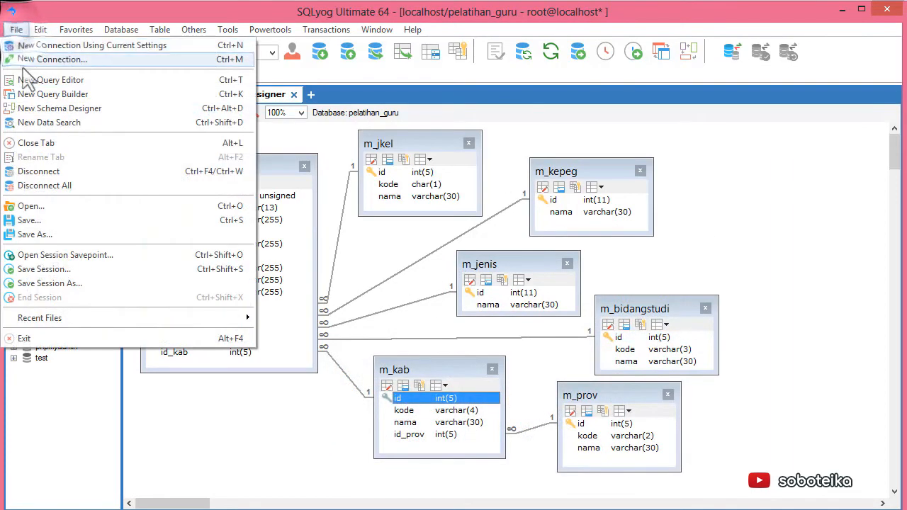
pyautogui.click(63, 235)
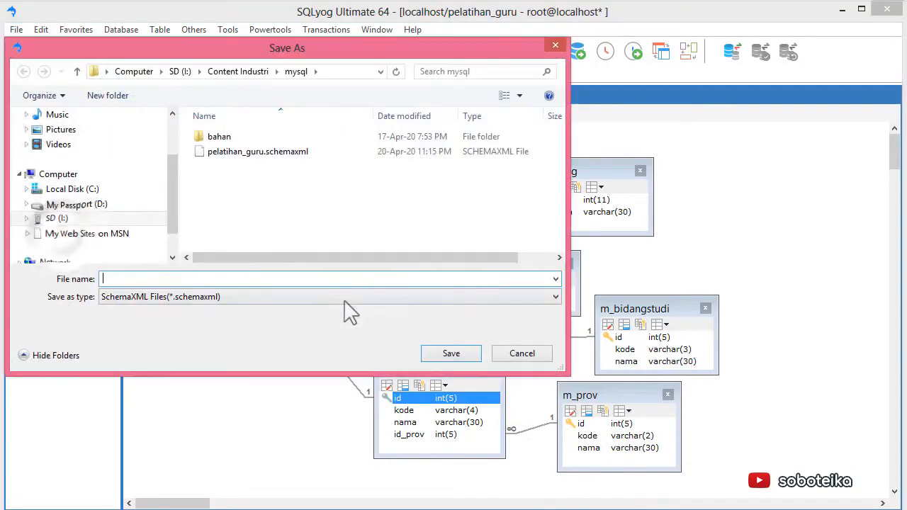
pyautogui.click(264, 153)
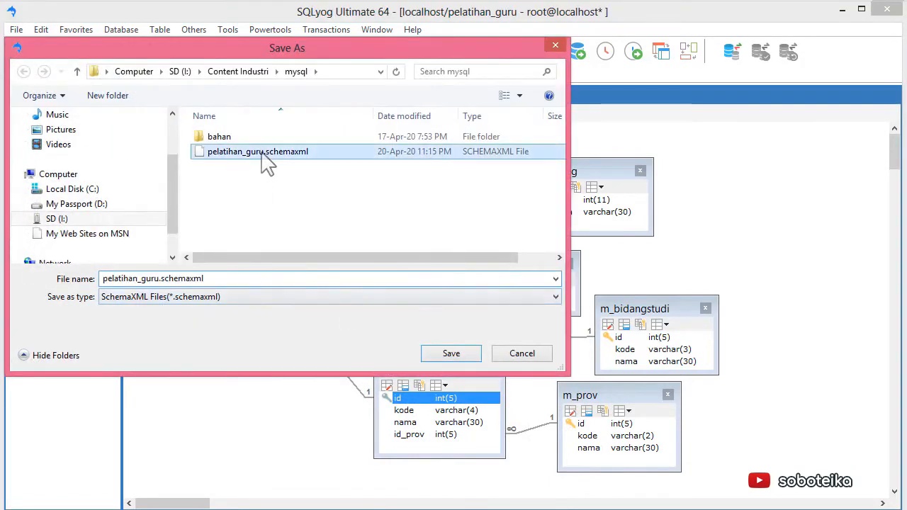
pyautogui.click(462, 357)
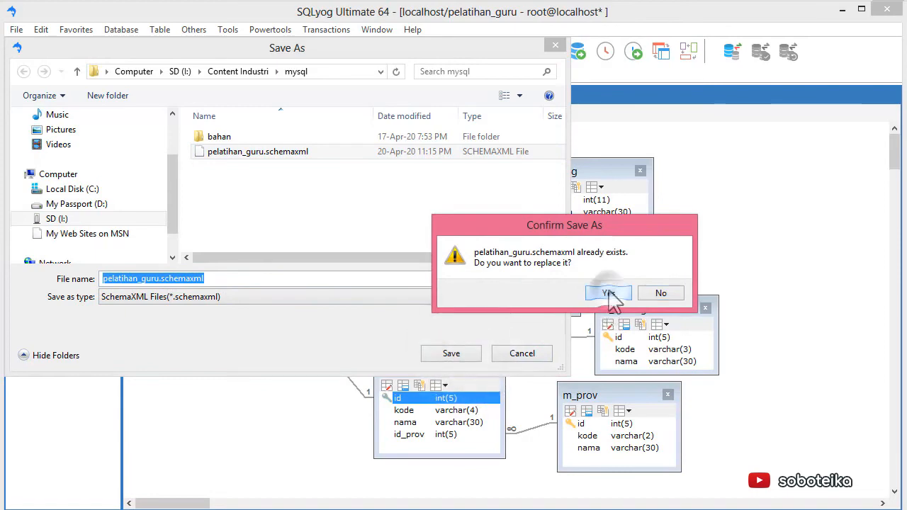
pyautogui.click(609, 293)
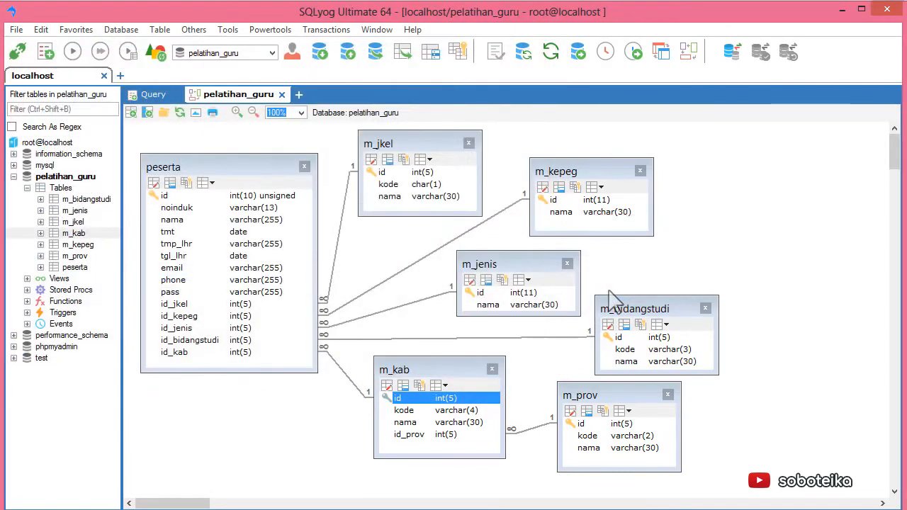
# Step: Export the schema diagram as the bitmap pelatihan_guru_schema.bmp in the mysql folder, replacing the existing image
pyautogui.click(193, 113)
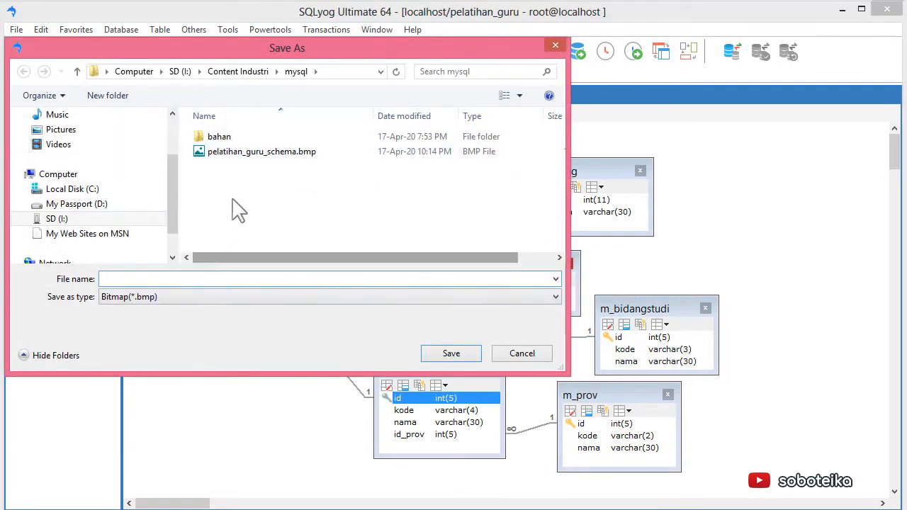
pyautogui.click(262, 157)
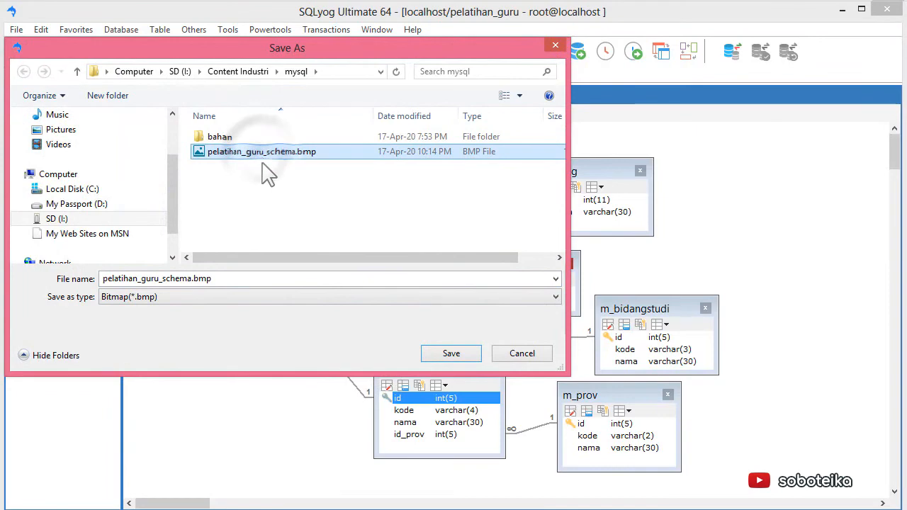
pyautogui.click(451, 353)
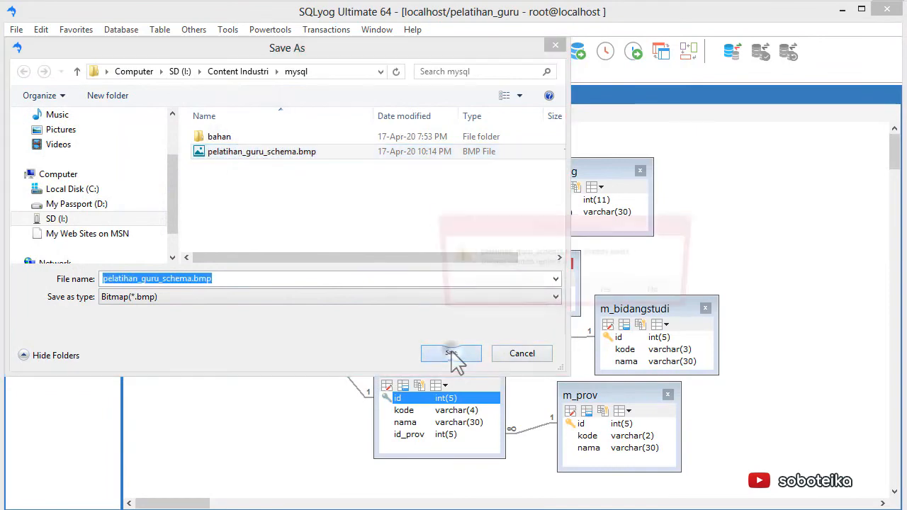
pyautogui.click(607, 293)
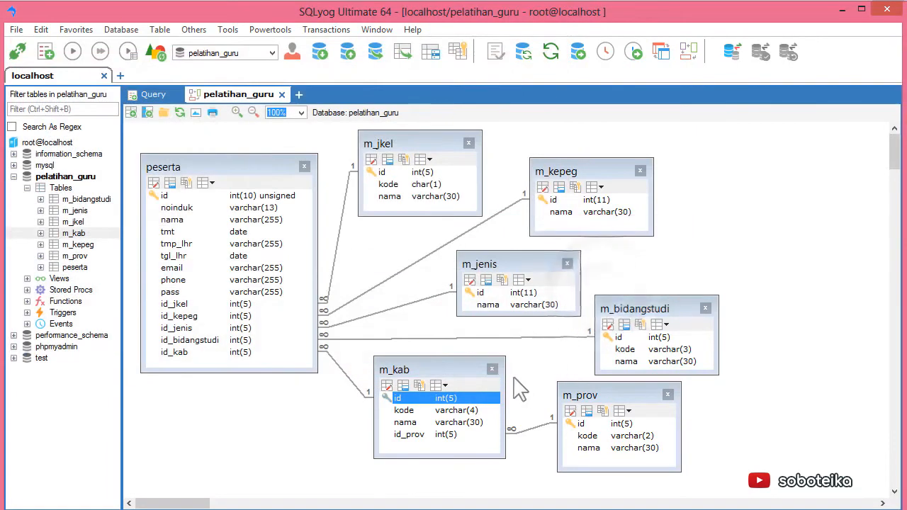
# Step: Print the diagram with Nitro PDF Creator (Pro 9) to the existing pelatihan_guru_schema.pdf, and close the PDF viewer
pyautogui.click(212, 113)
pyautogui.click(377, 248)
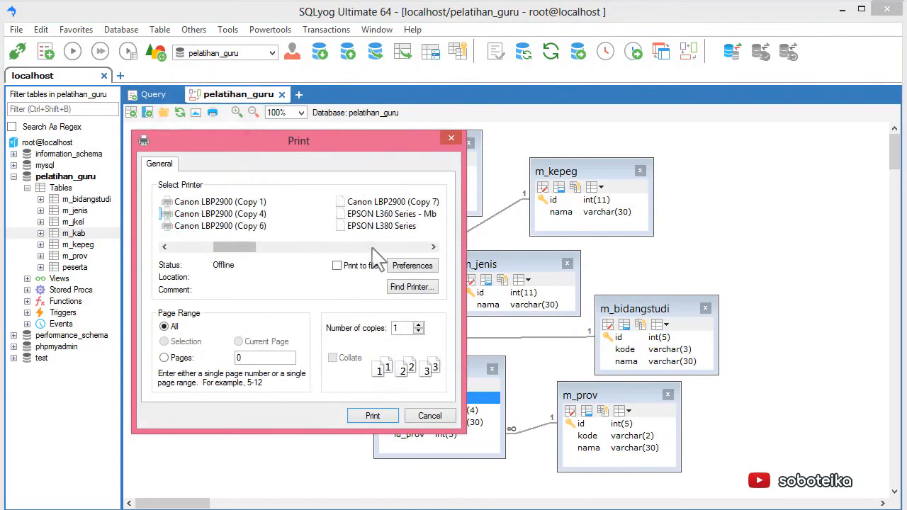
pyautogui.click(371, 212)
pyautogui.click(375, 203)
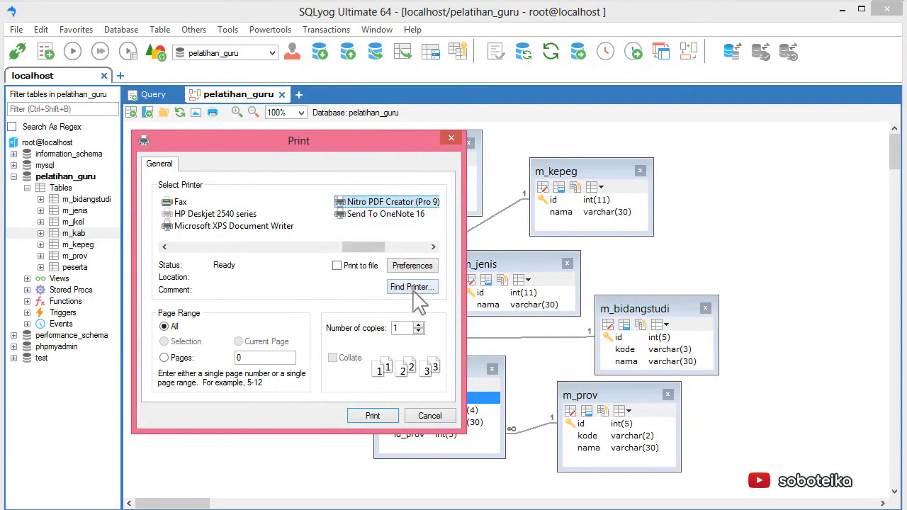
pyautogui.click(388, 415)
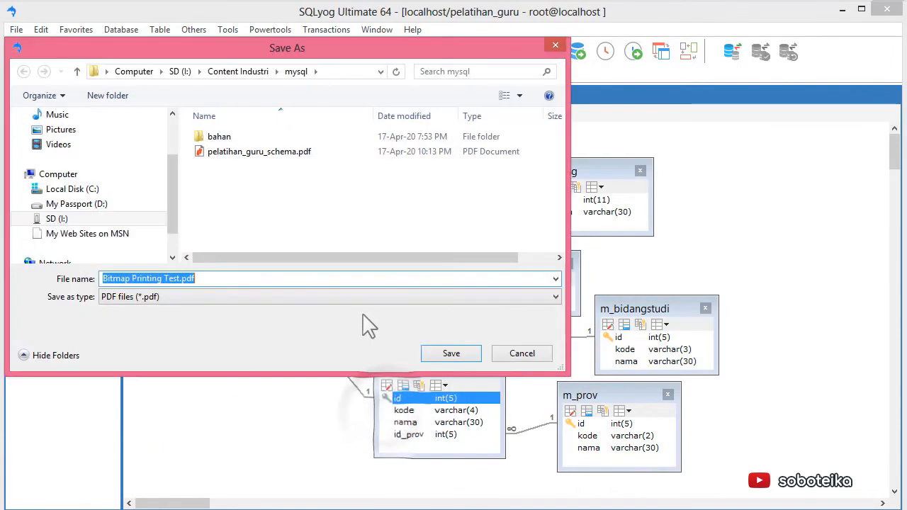
pyautogui.click(264, 155)
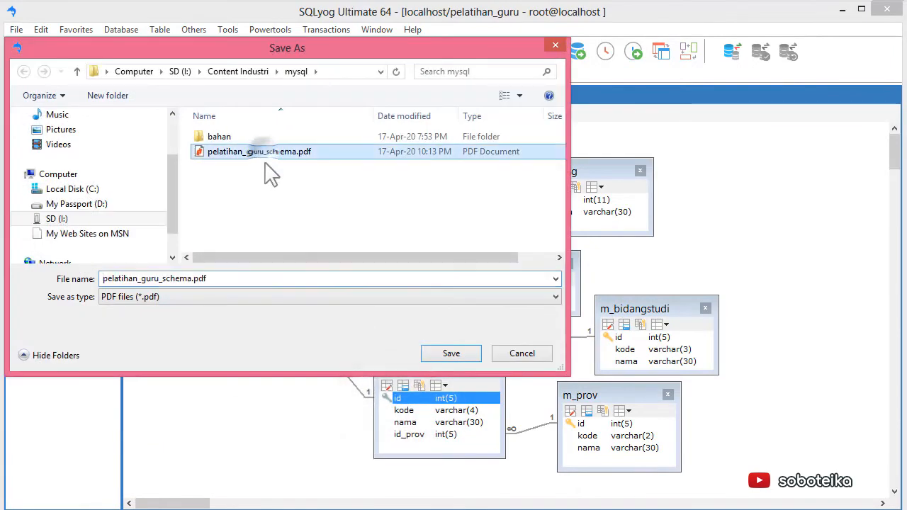
pyautogui.click(461, 356)
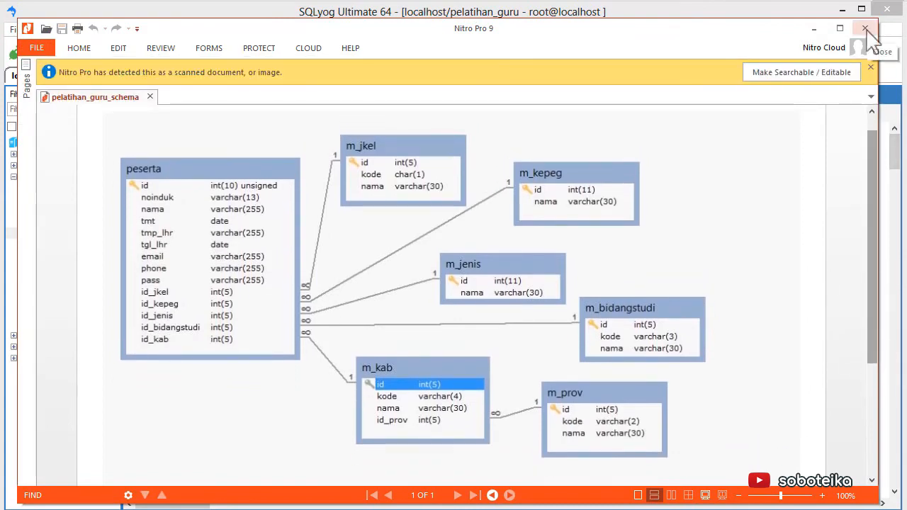
pyautogui.click(865, 28)
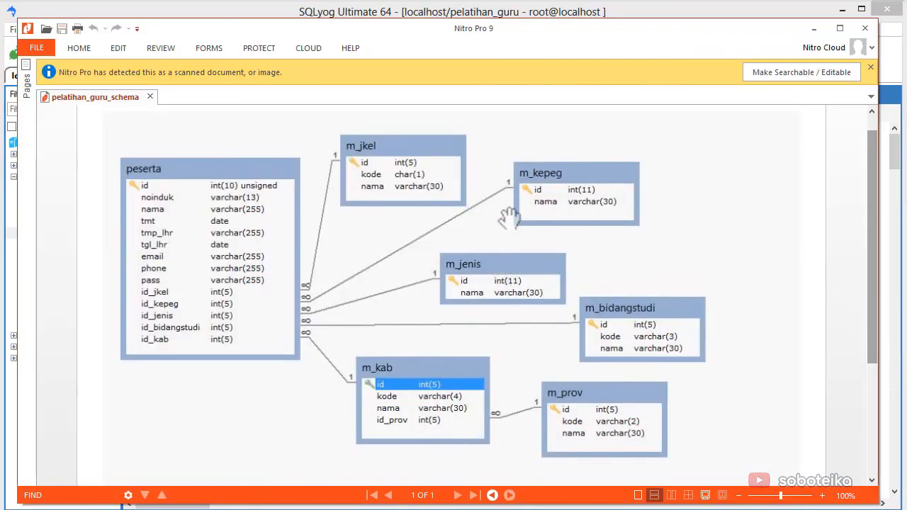
pyautogui.click(866, 28)
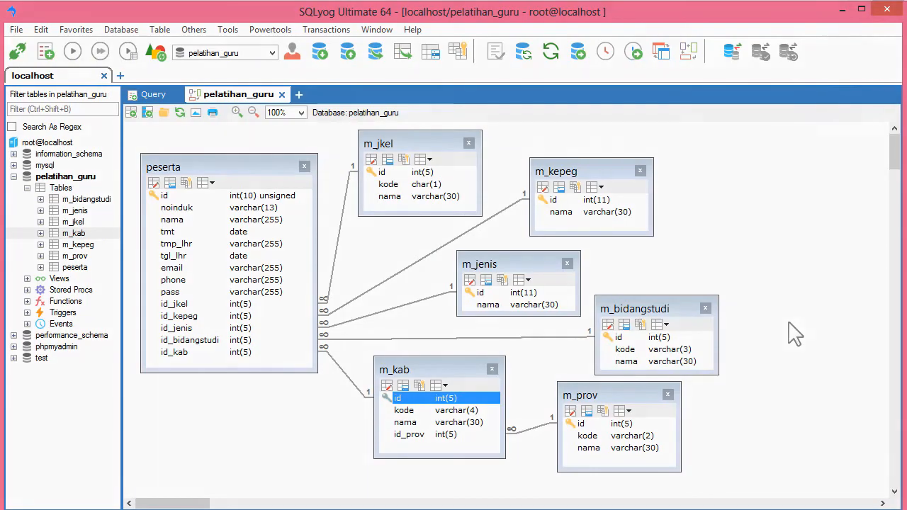